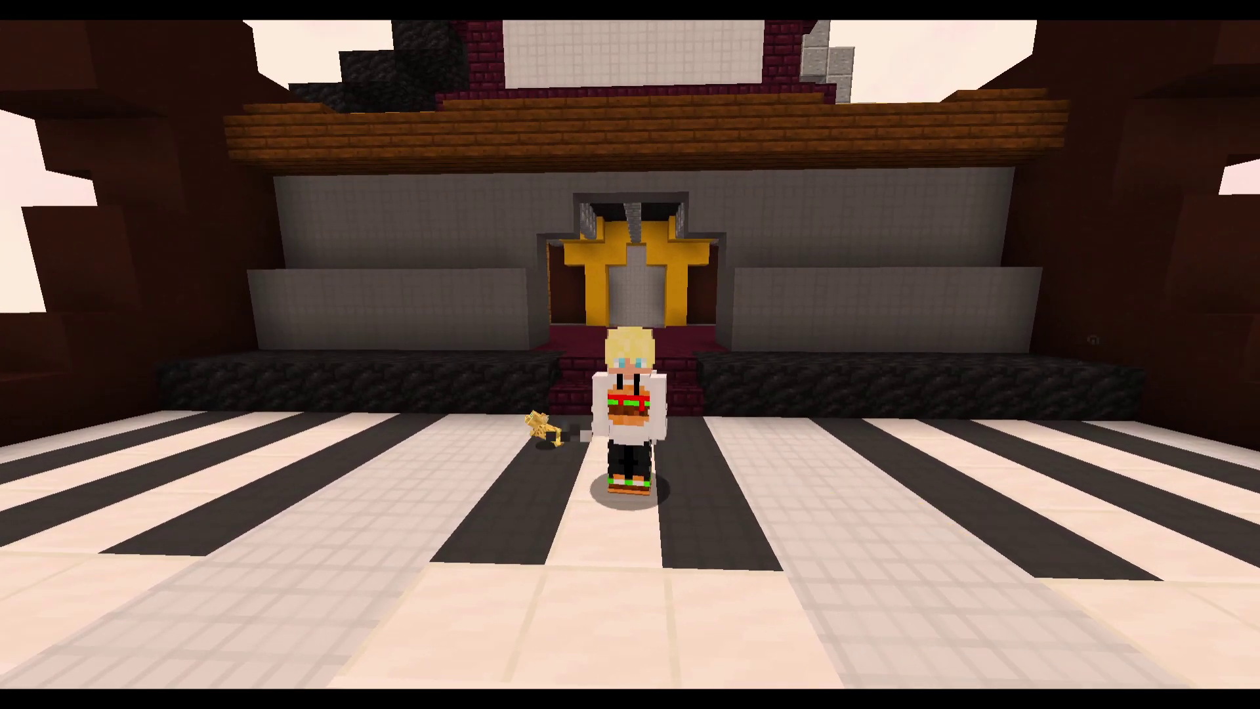
# - Search Google for 'lunar client' and open the official Lunar Client website
pyautogui.press('Shift_R')
pyautogui.press('Escape')
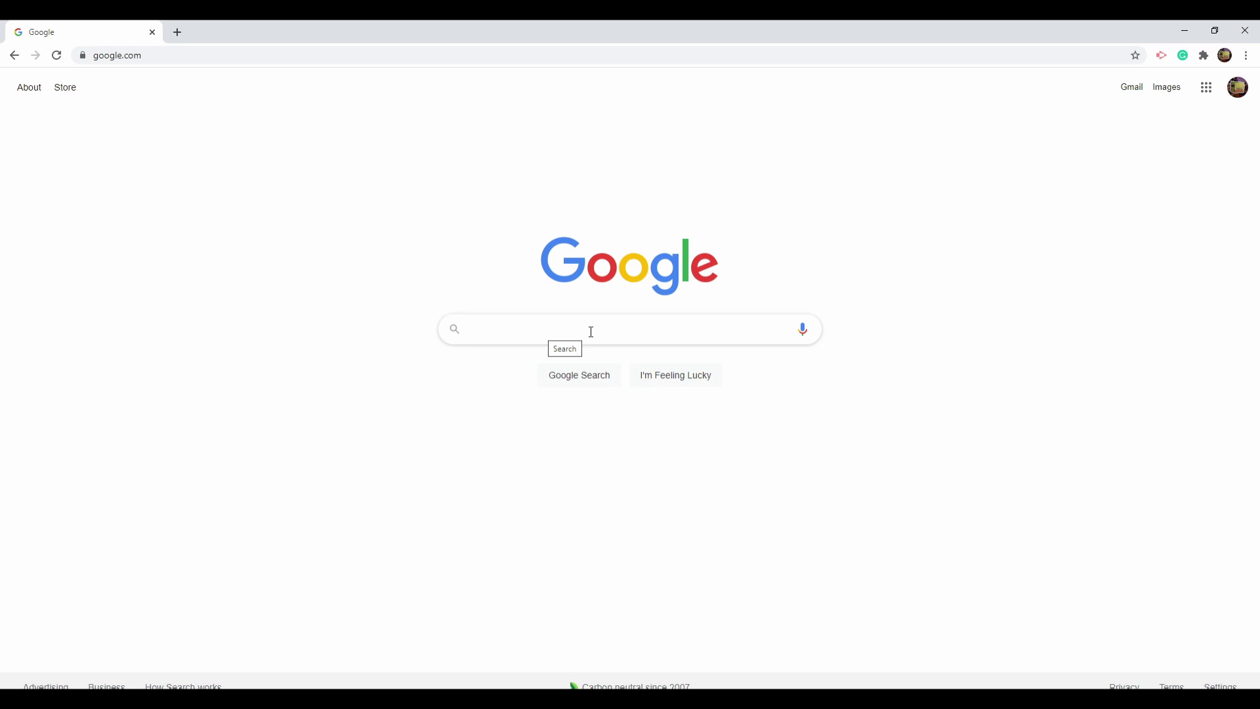
pyautogui.click(510, 328)
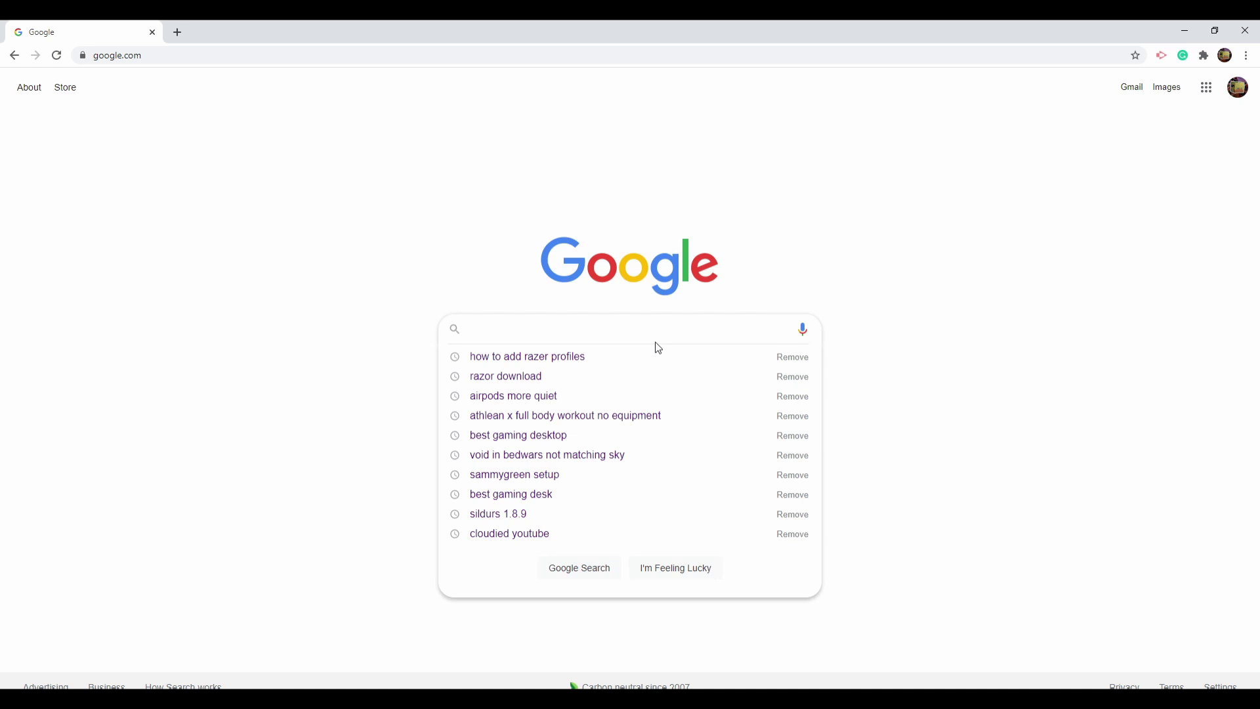
pyautogui.write('lunar ')
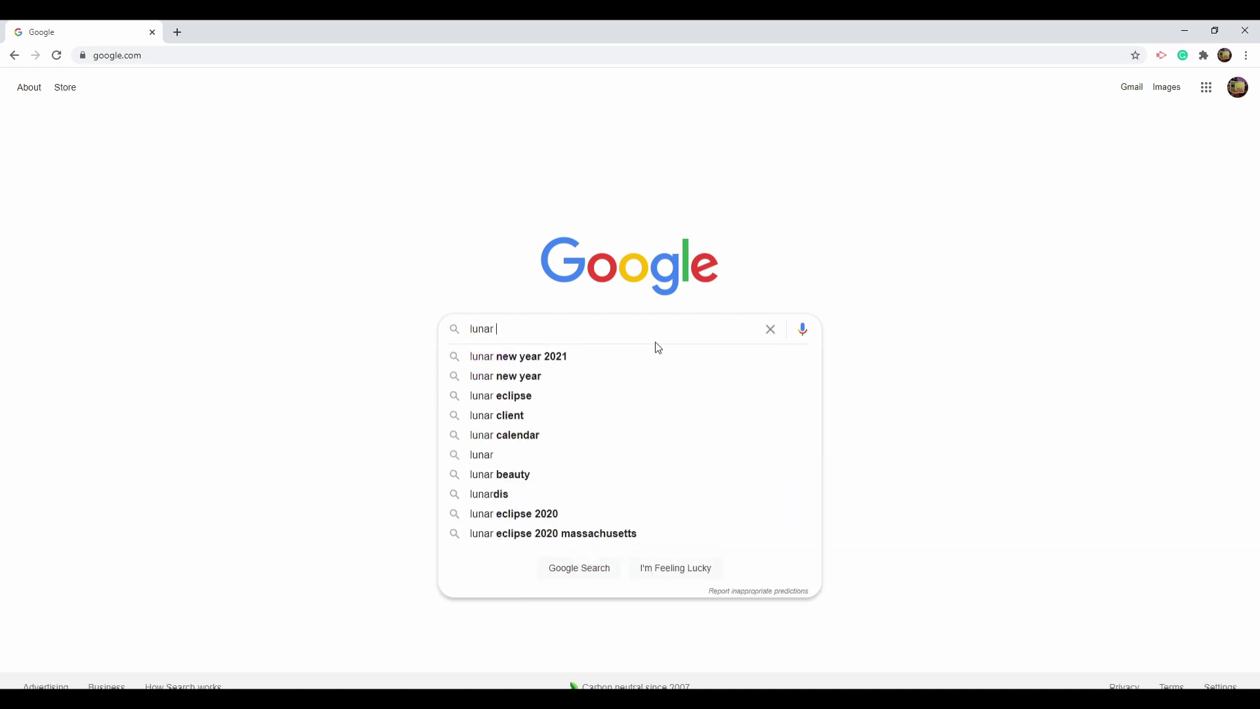
pyautogui.write('client')
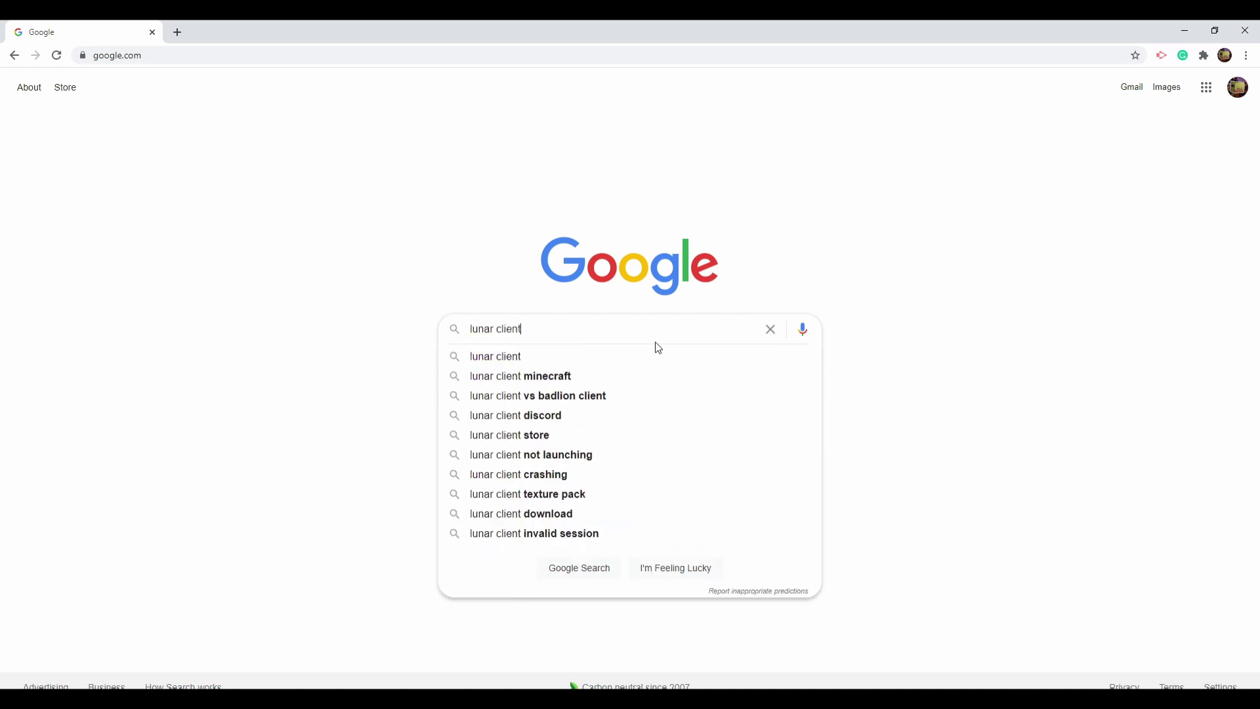
pyautogui.press('Return')
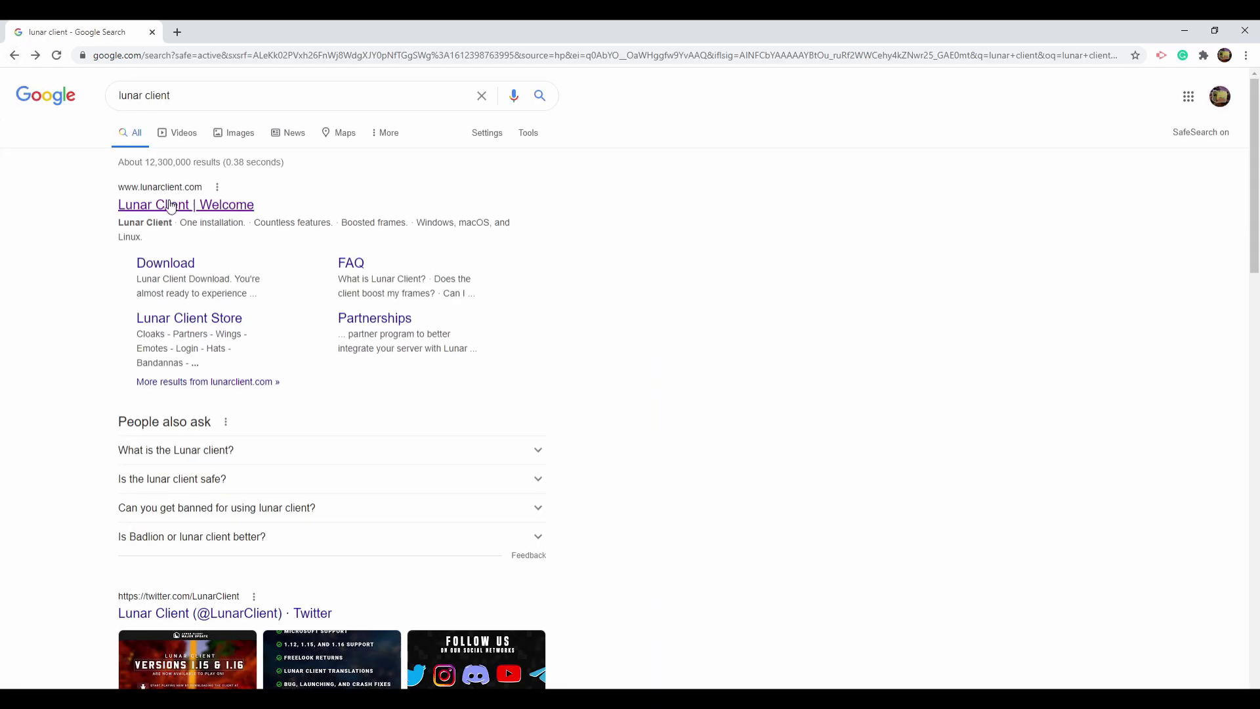
pyautogui.click(171, 206)
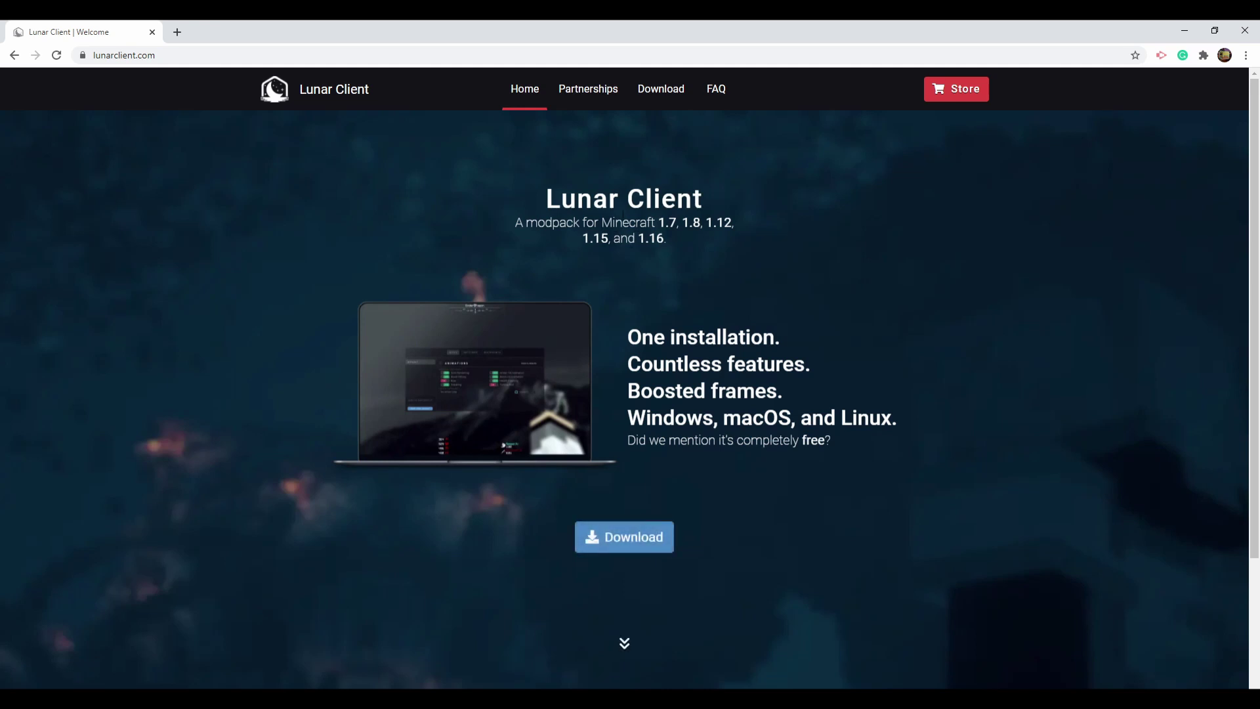
# - Download the Windows installer Lunar Client v2.5.1.exe from the site's Download page
pyautogui.scroll(-2, 643, 454)
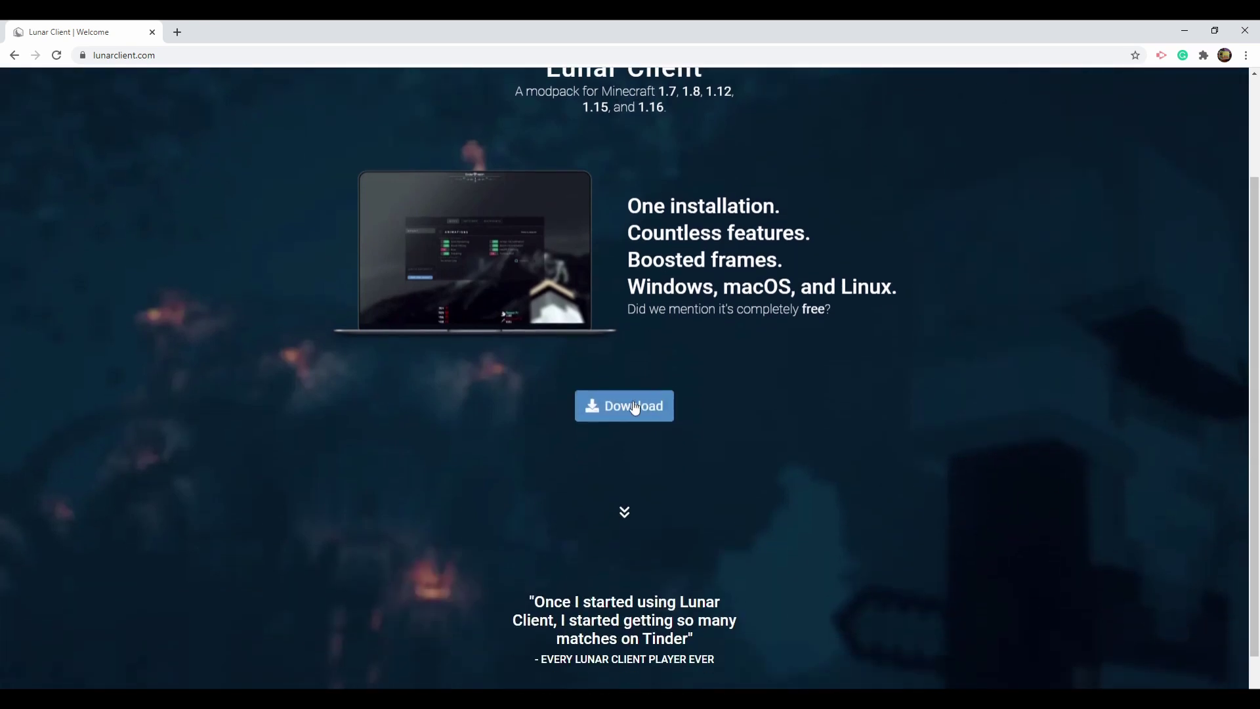
pyautogui.click(649, 412)
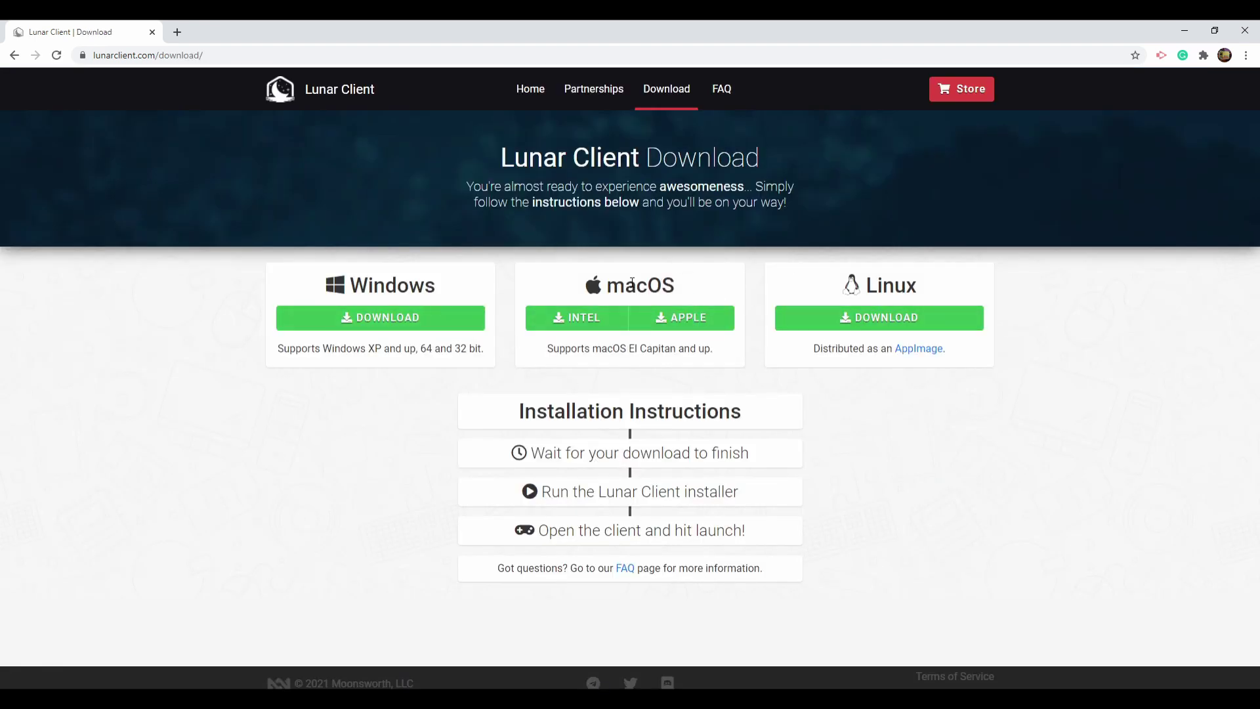
pyautogui.click(398, 321)
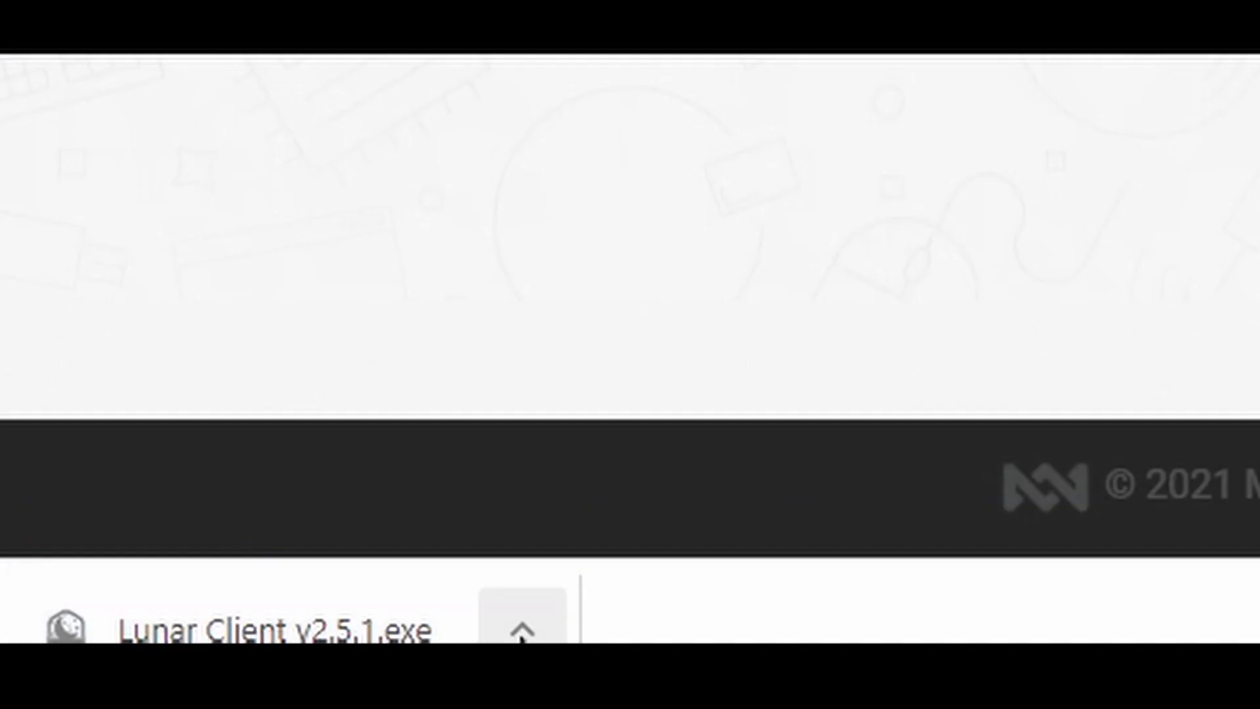
# - Run the downloaded Lunar Client installer, accept the license agreement and install it
pyautogui.click(140, 685)
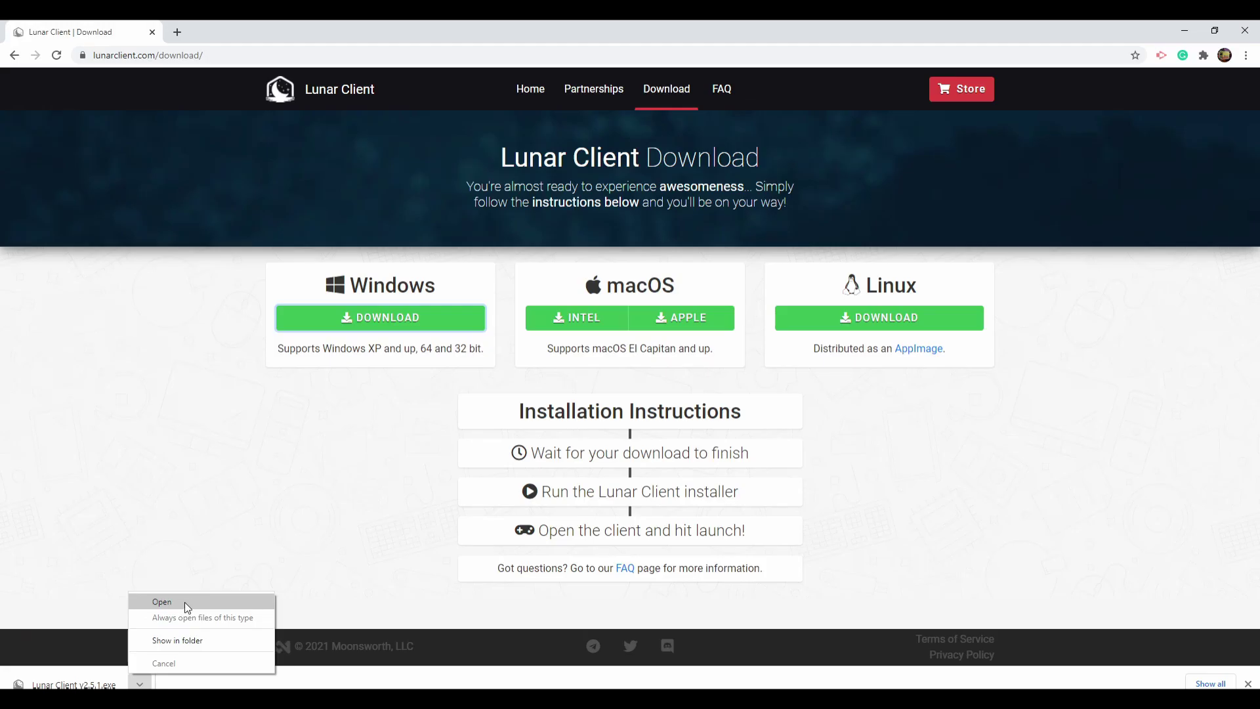
pyautogui.click(184, 601)
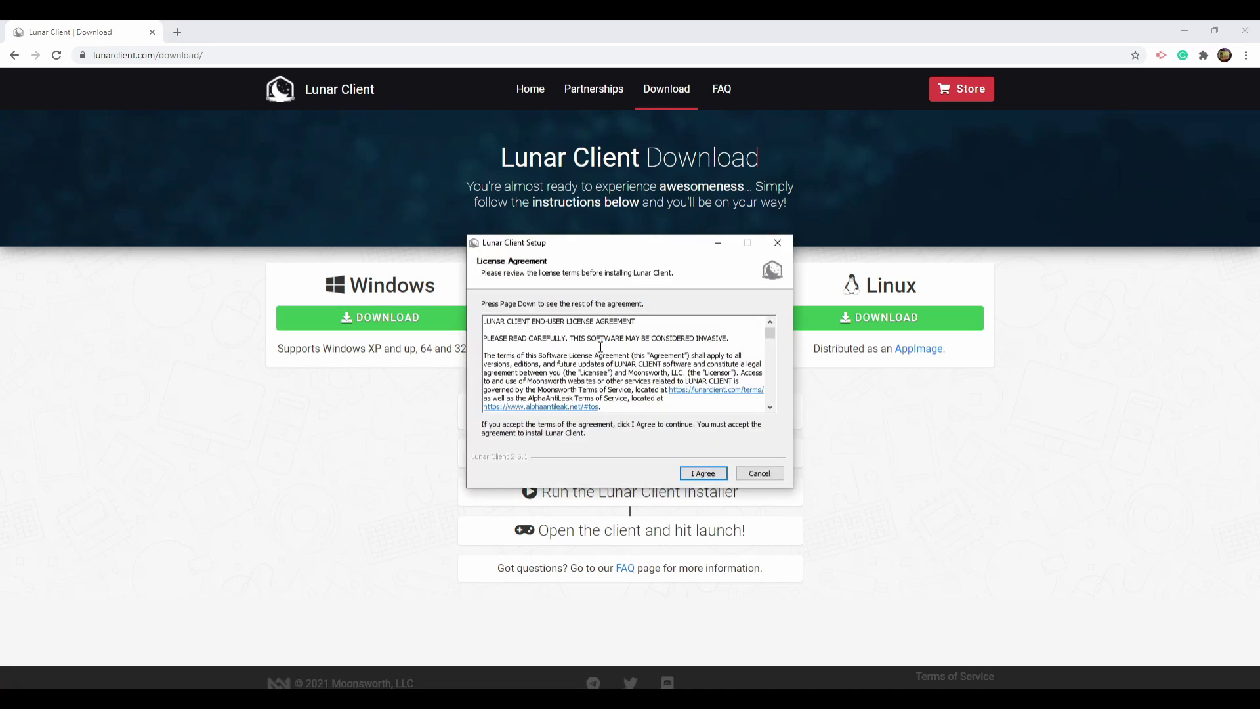
pyautogui.scroll(-12, 600, 346)
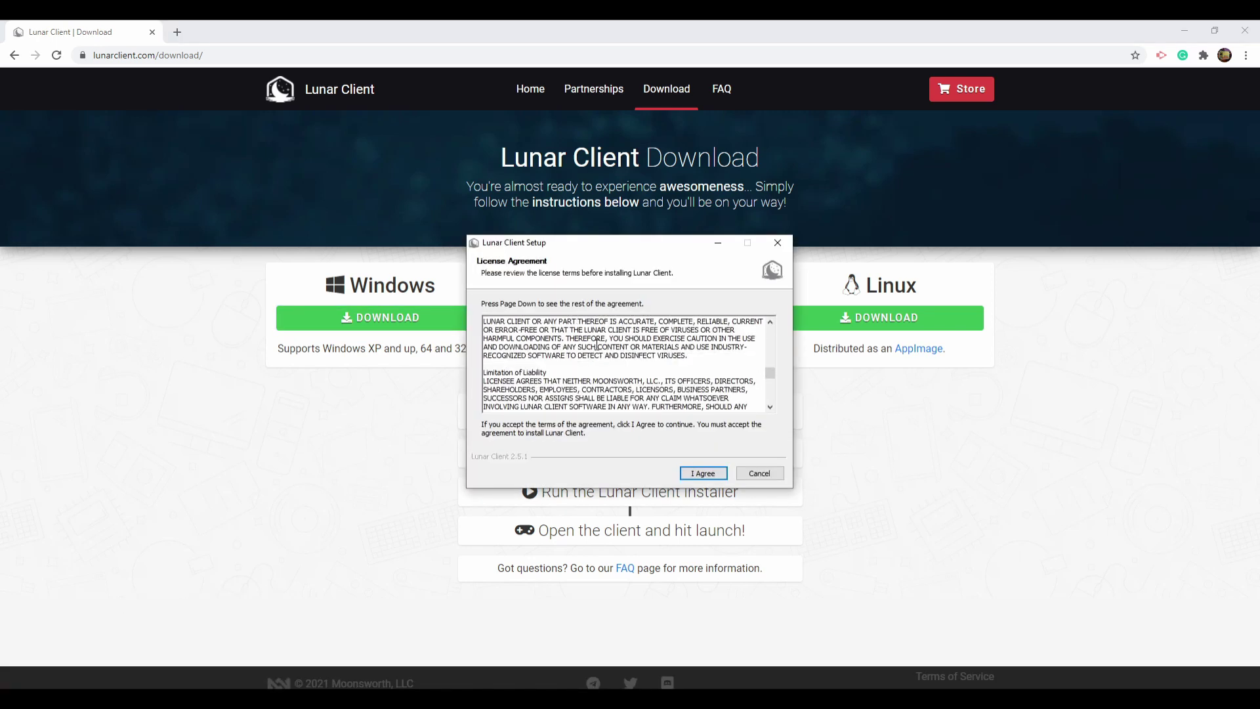
pyautogui.scroll(-8, 597, 346)
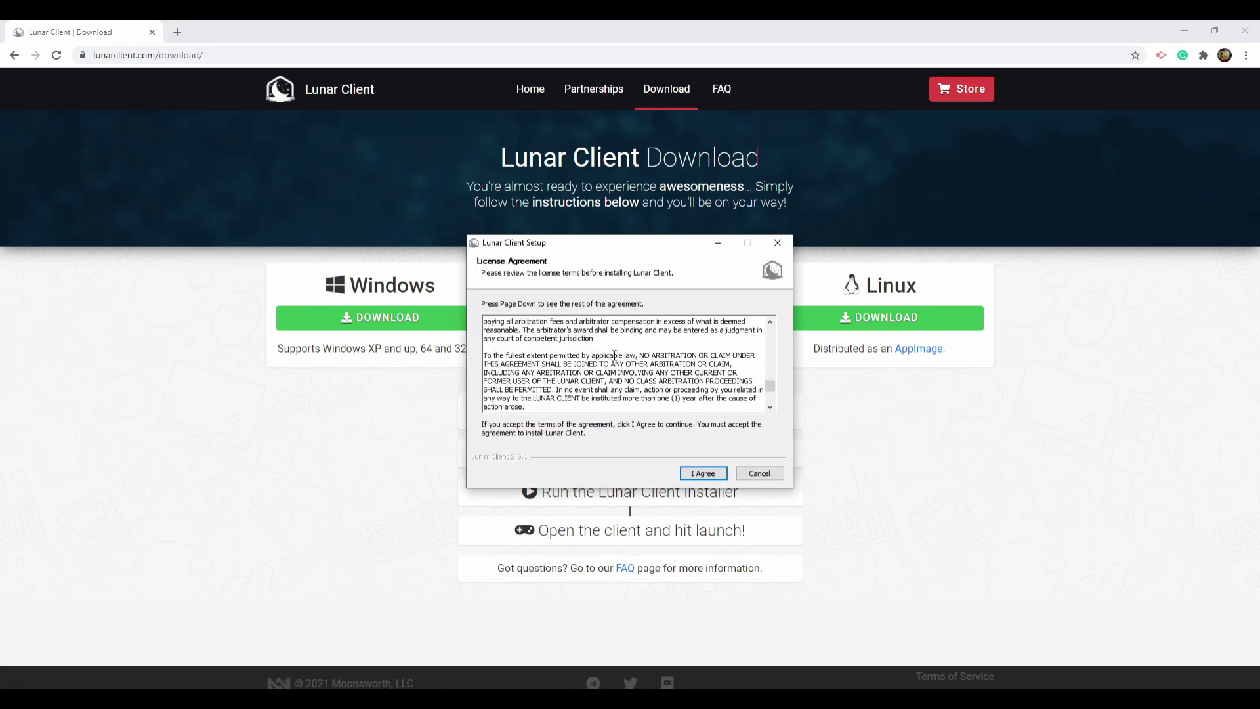
pyautogui.click(702, 475)
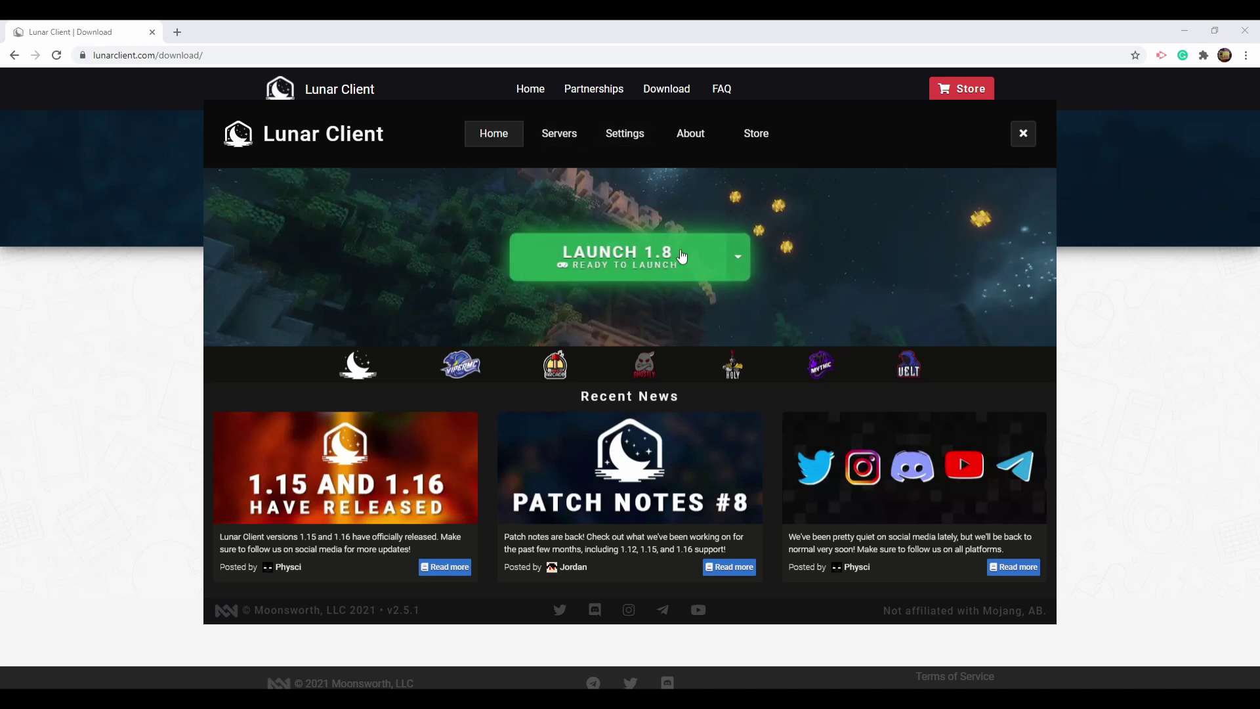
# - Launch Minecraft 1.8 from the Lunar Client launcher's Home page
pyautogui.click(646, 264)
pyautogui.click(722, 258)
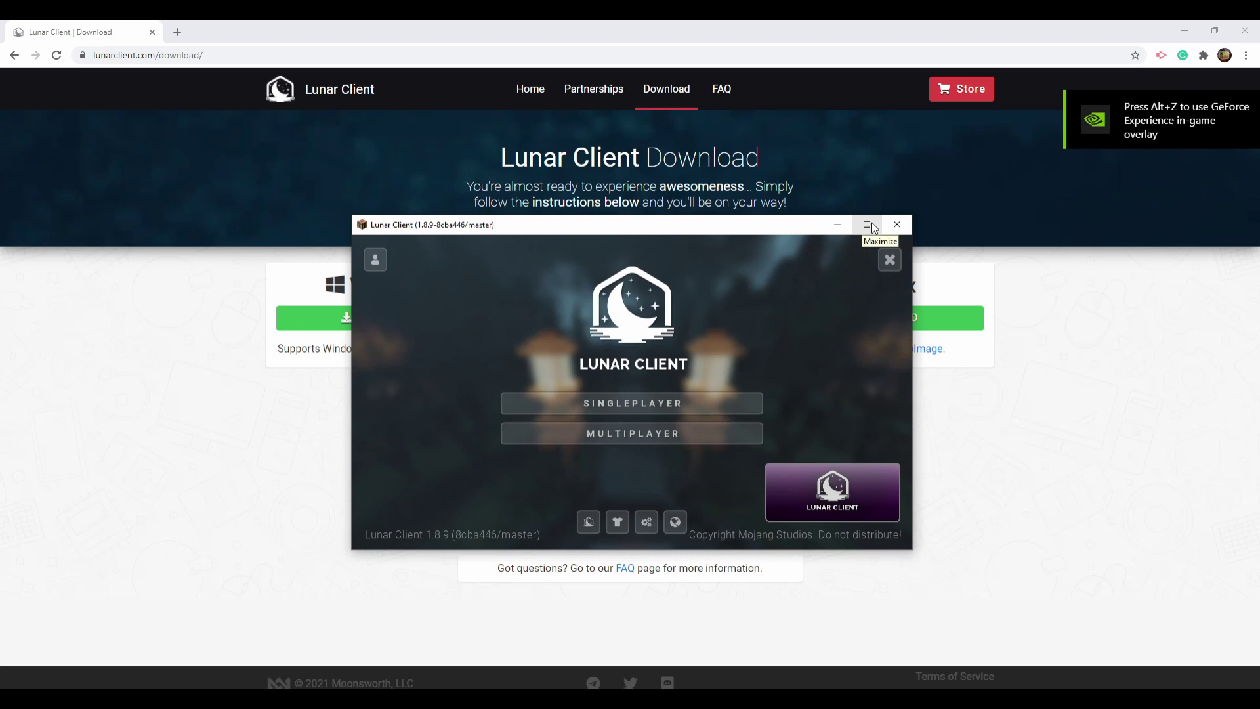
# - Maximize the game window and join the Hypixel server from the multiplayer list
pyautogui.click(868, 227)
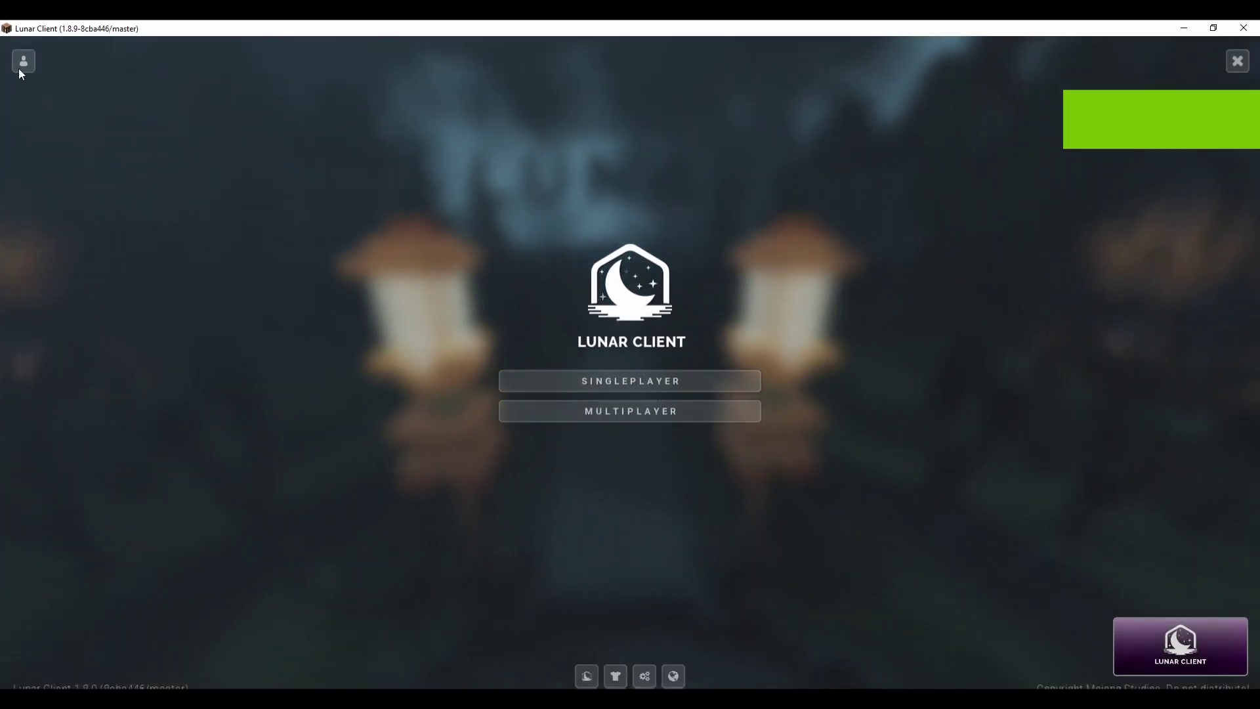
pyautogui.moveTo(20, 69)
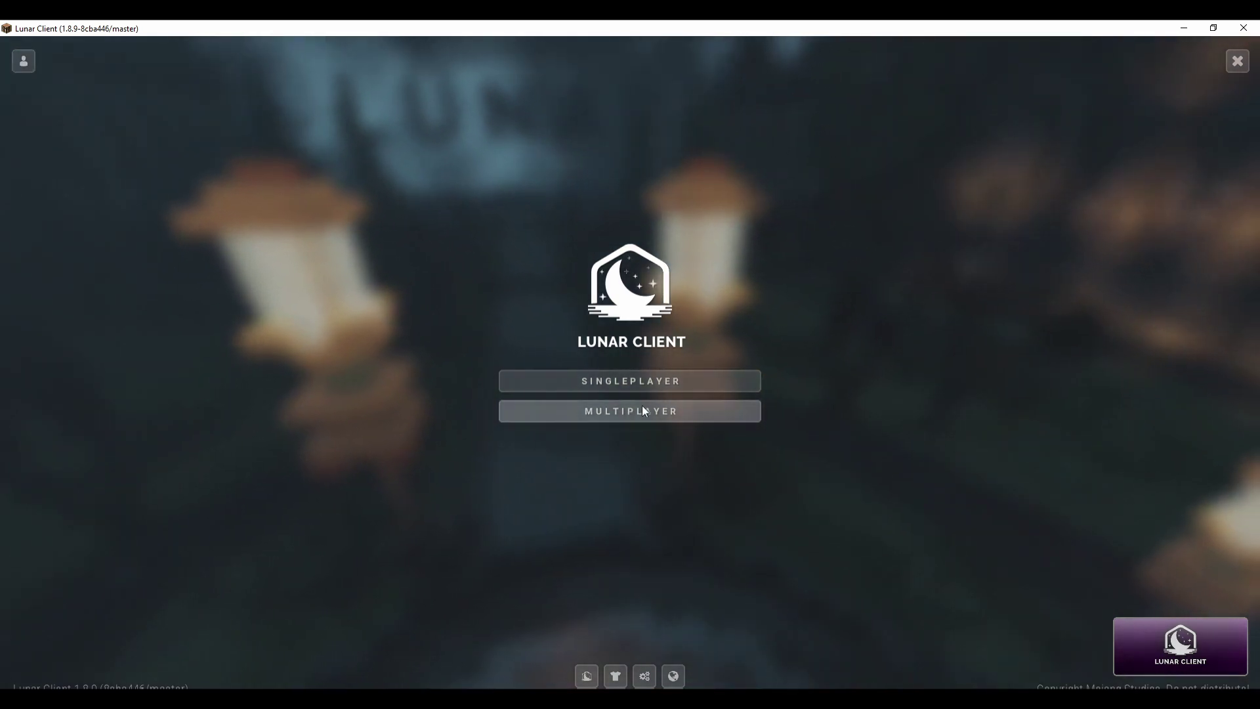
pyautogui.click(644, 411)
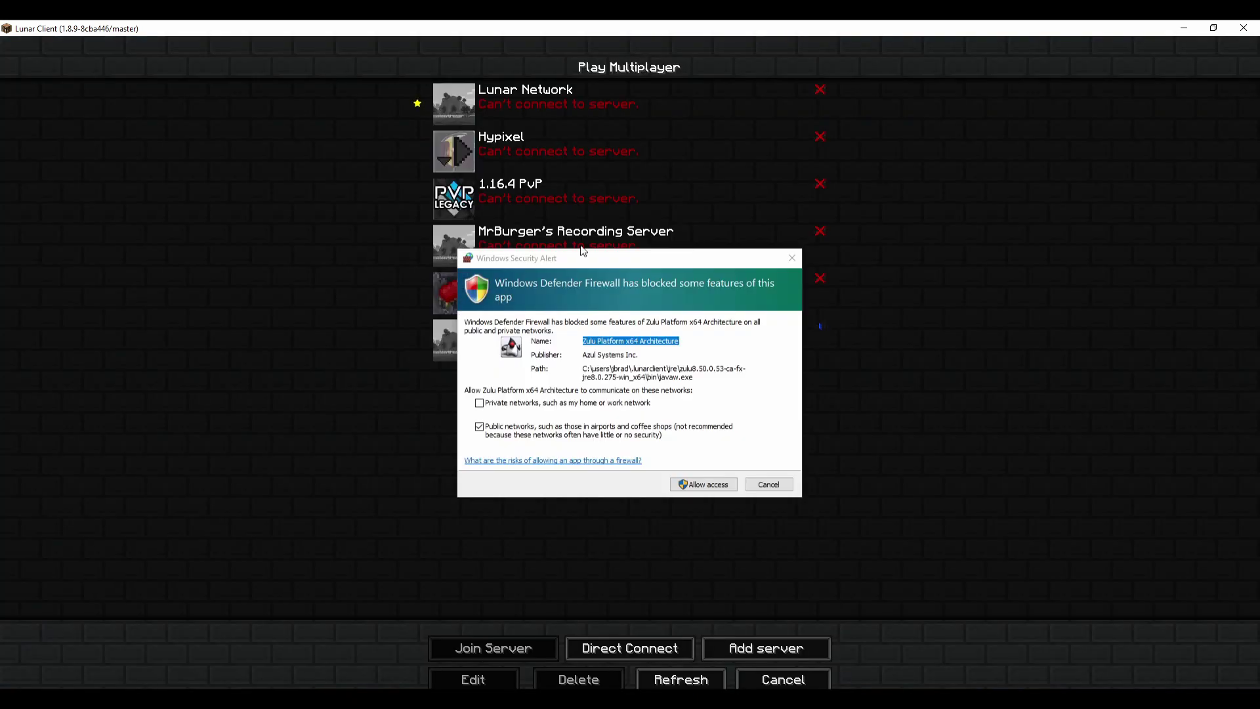
pyautogui.press('Escape')
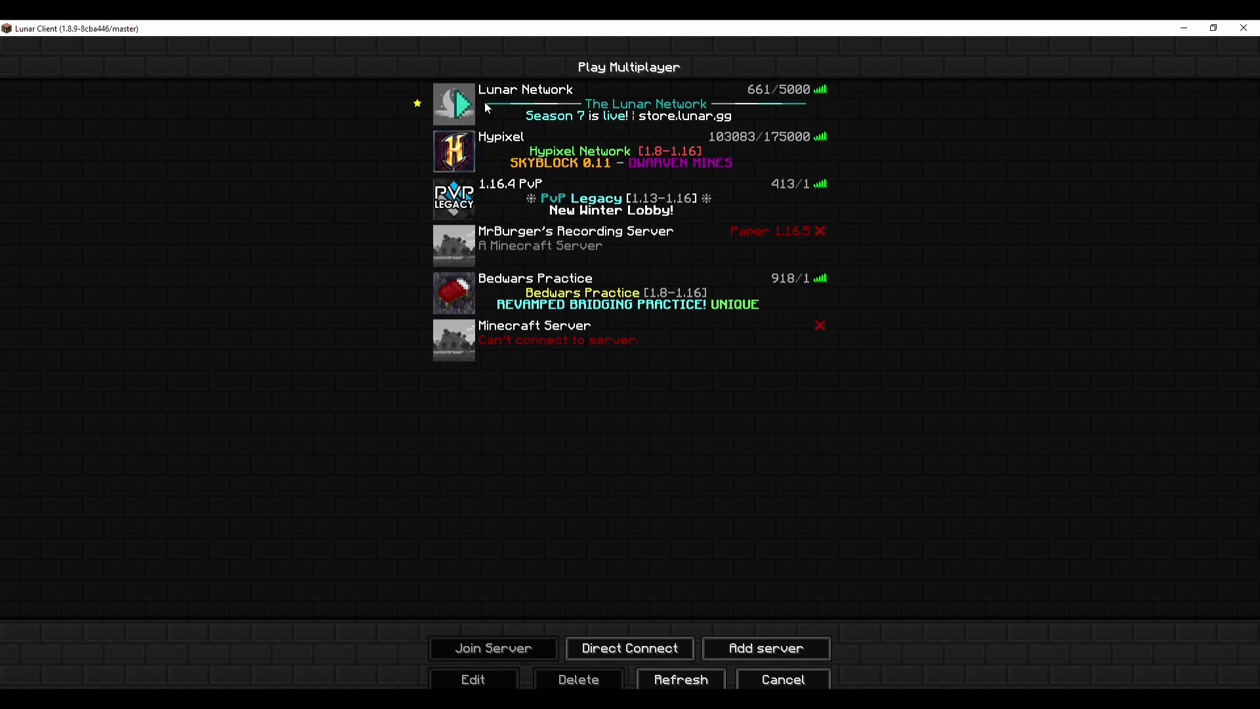
pyautogui.click(461, 152)
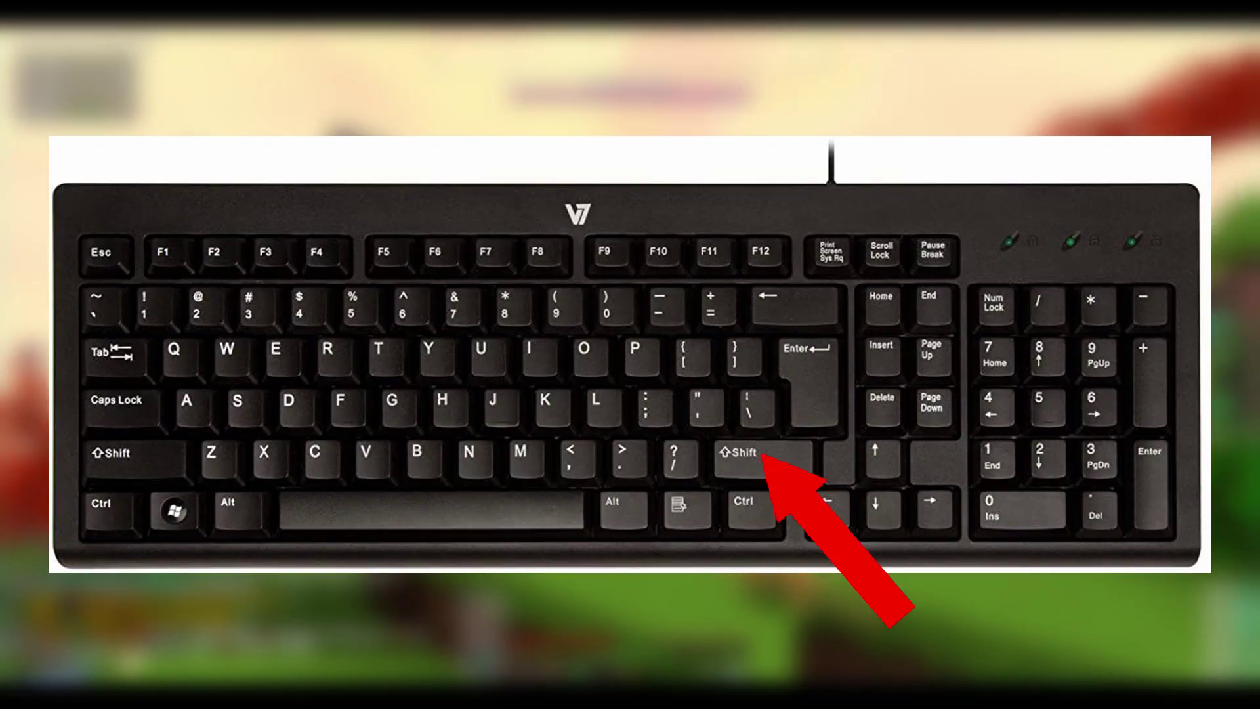
# - Bring up the Lunar Client mod menu in-game and open its Mods settings panel
pyautogui.press('shift')
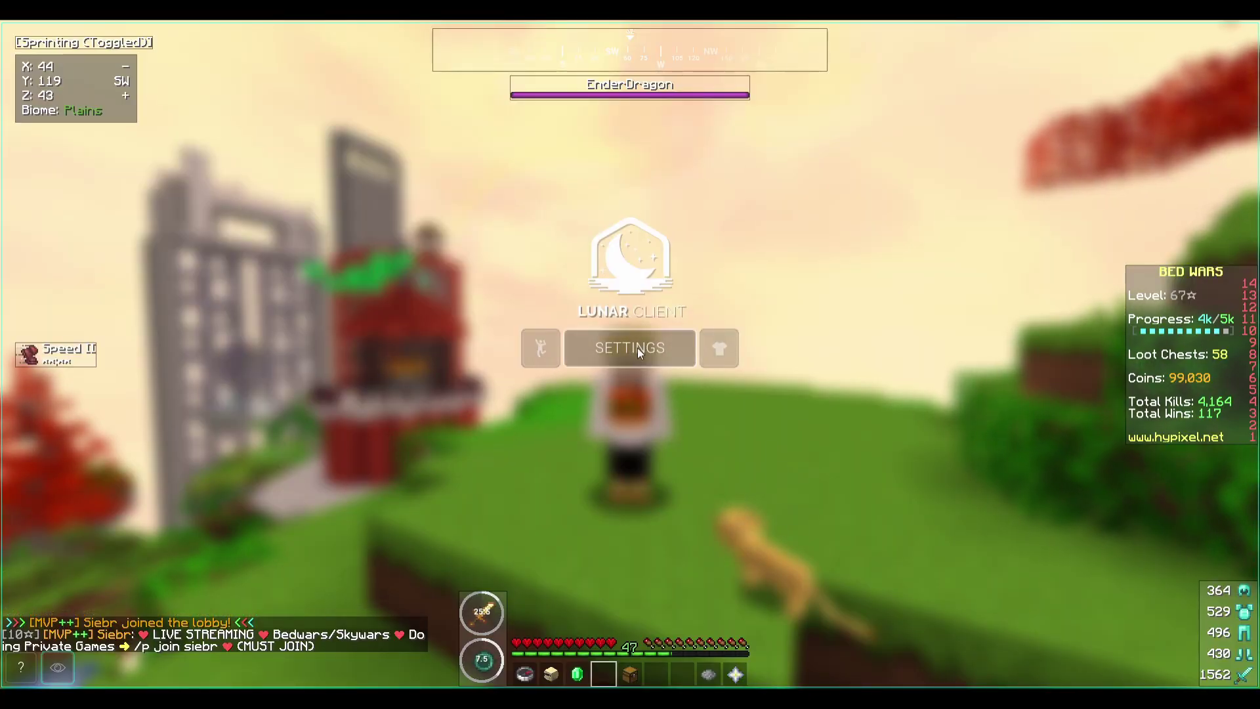
pyautogui.click(635, 347)
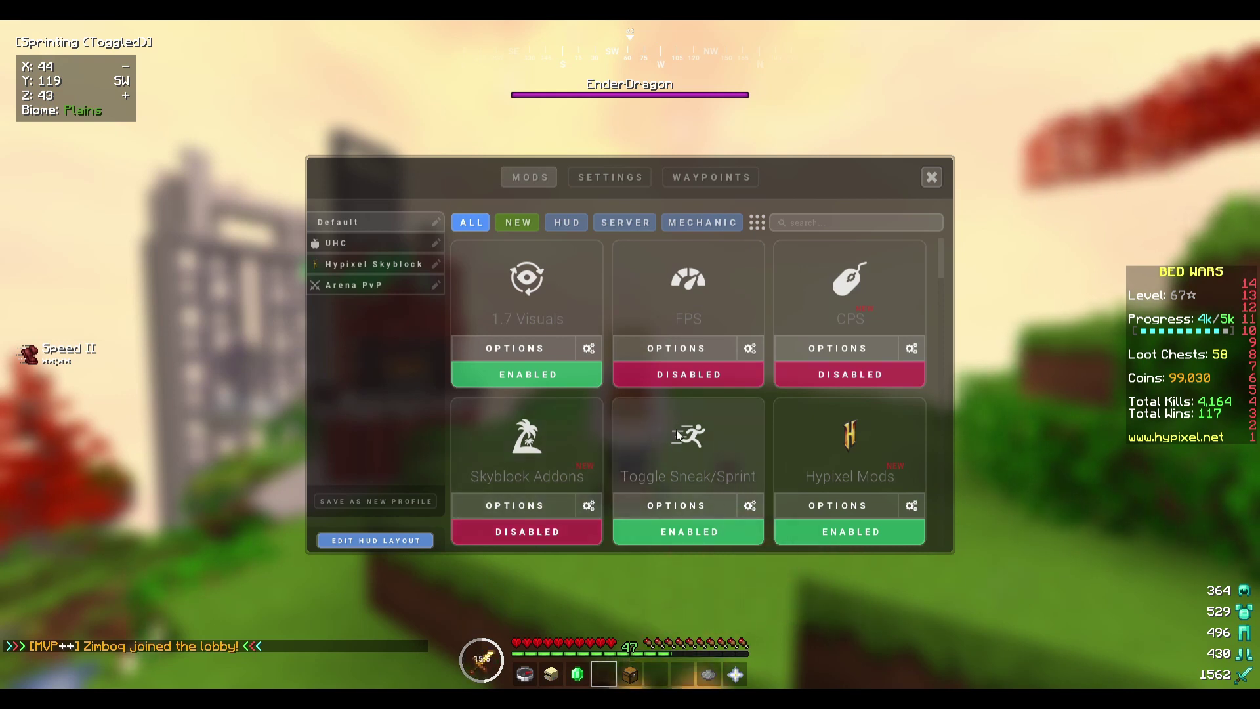
# - Enable the CPS counter and disable the Crosshair mod, leaving Key Strokes off
pyautogui.click(845, 373)
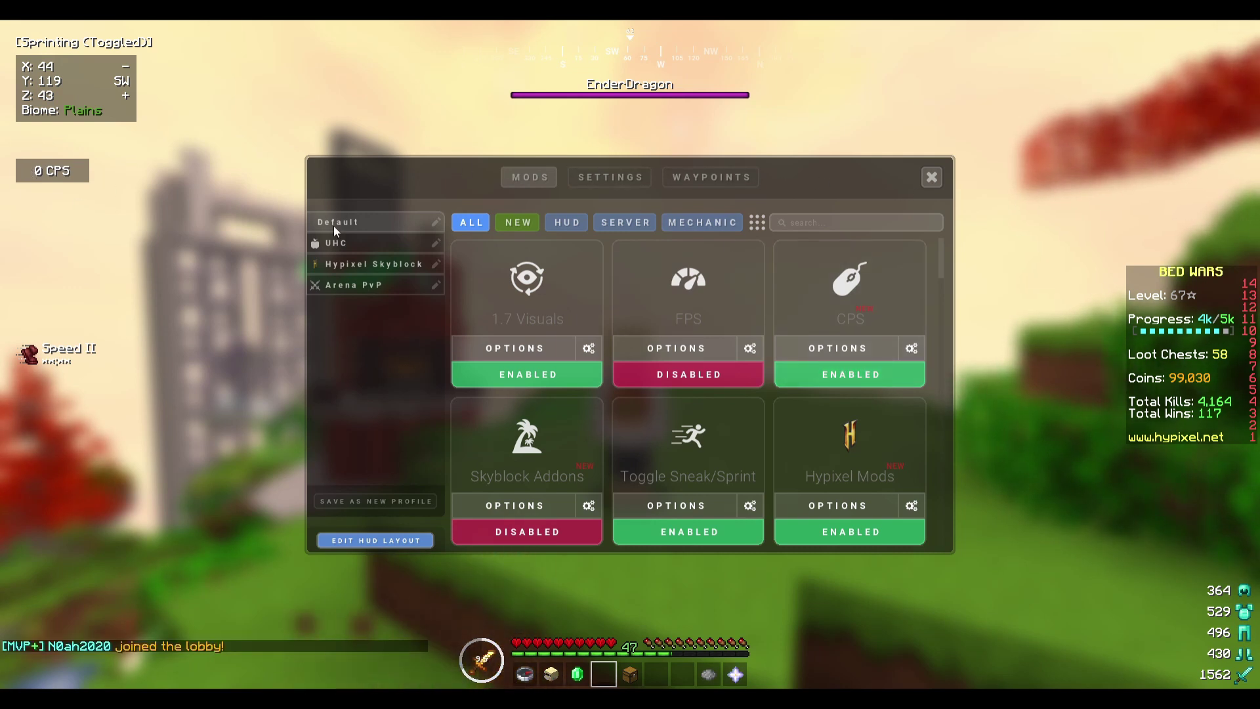
pyautogui.click(896, 226)
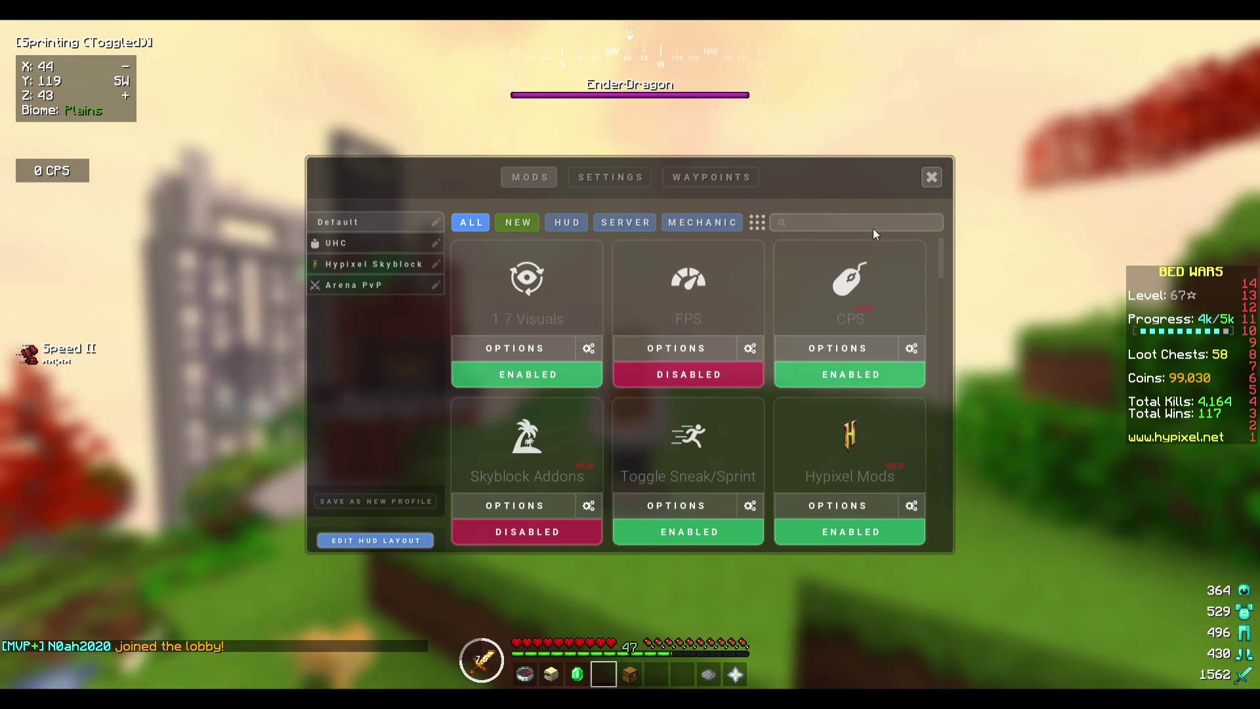
pyautogui.scroll(-2, 812, 309)
pyautogui.scroll(-4, 807, 307)
pyautogui.click(672, 426)
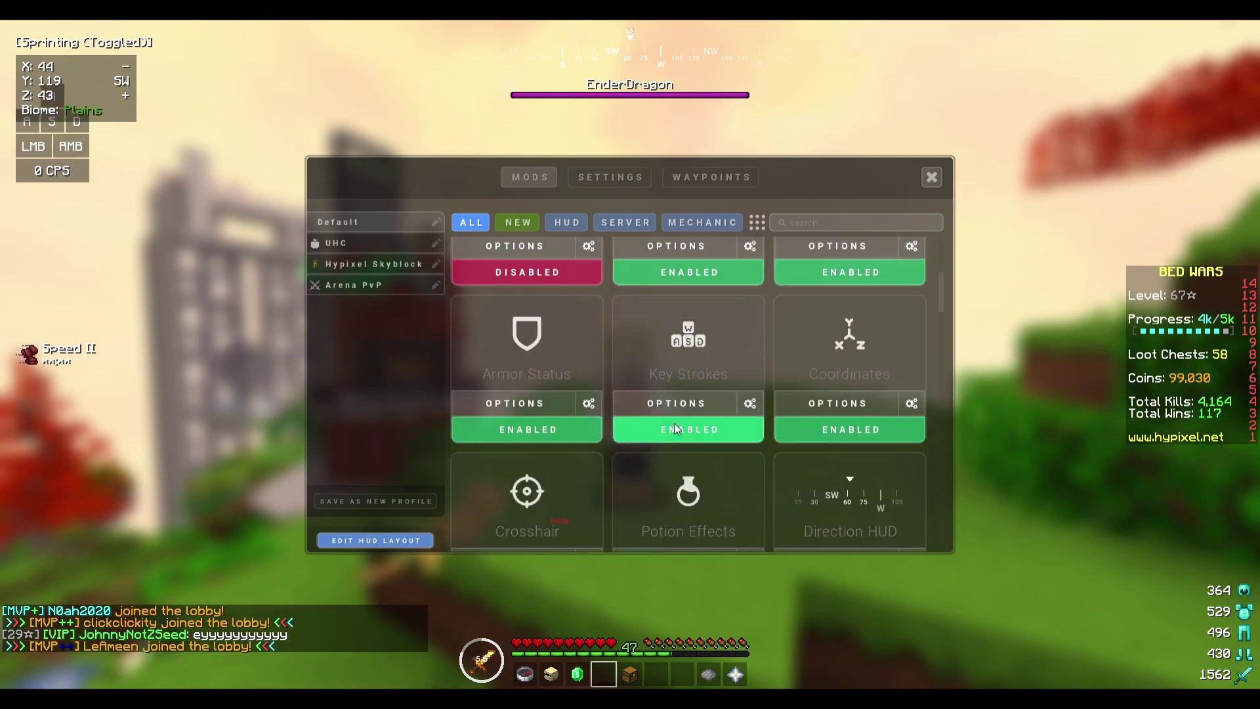
pyautogui.click(672, 427)
pyautogui.scroll(-4, 672, 423)
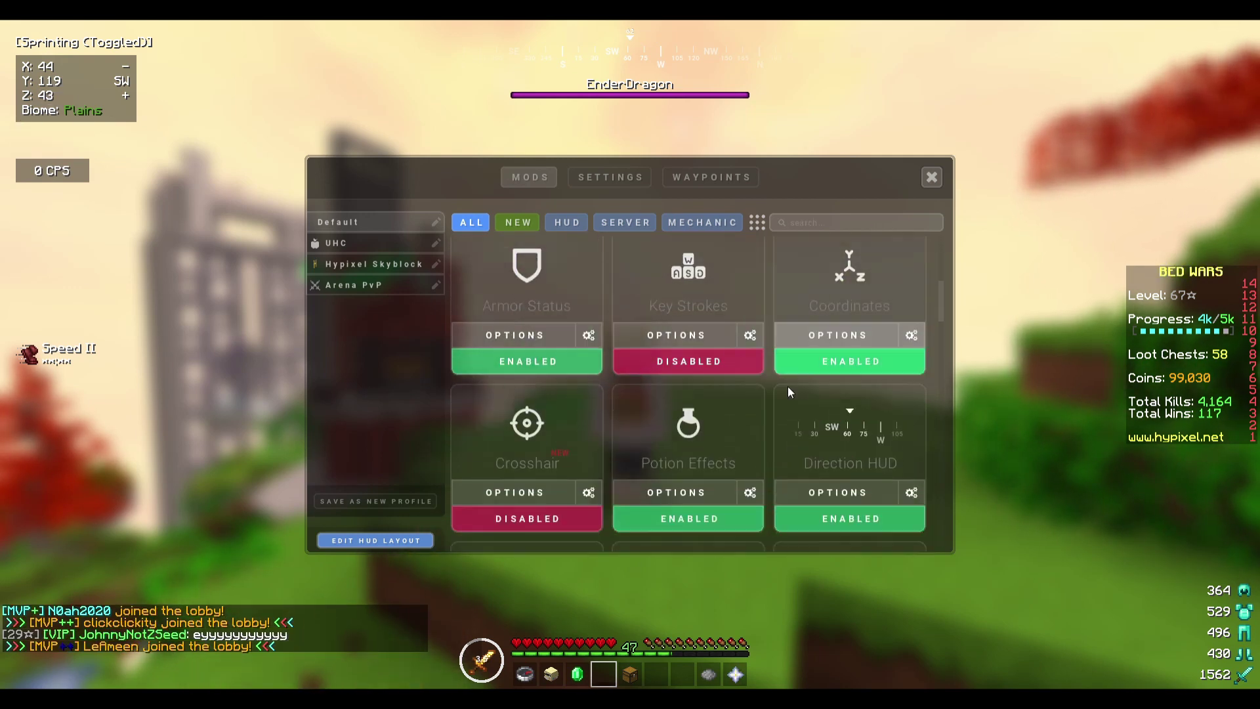
pyautogui.click(513, 430)
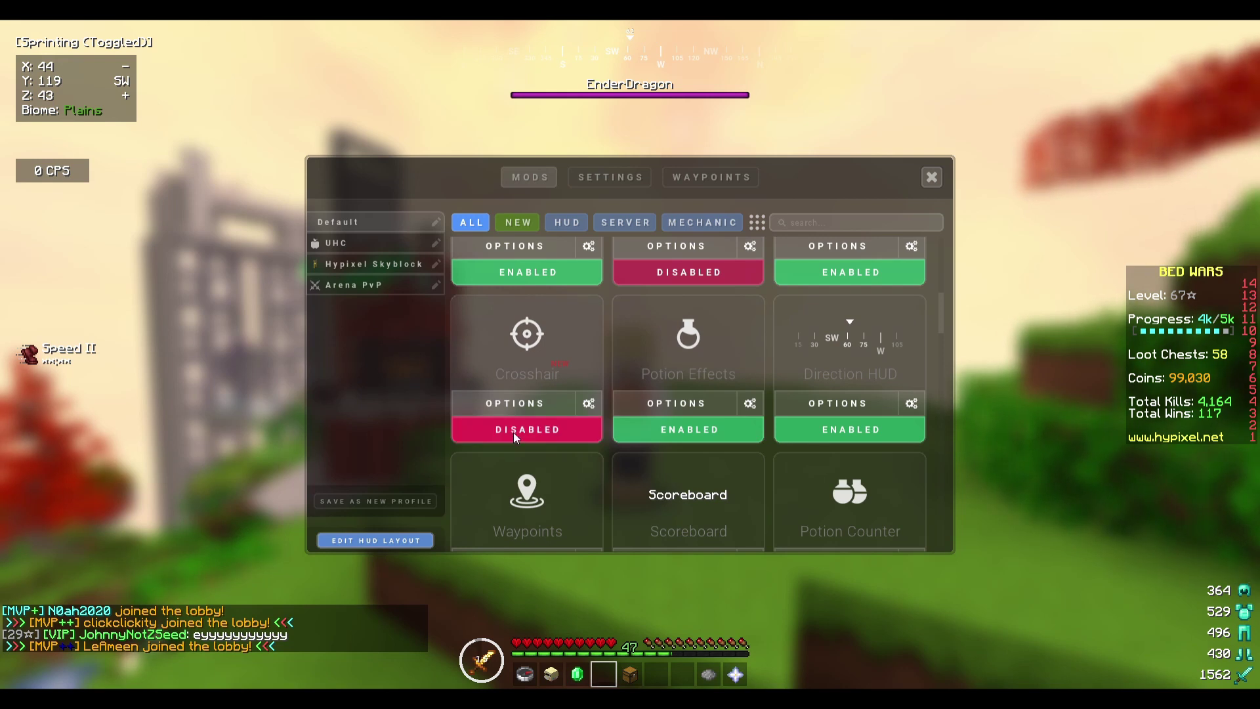
# - Raise the Particle Multiplier from 2.0 to 3.0 and close the mods panel
pyautogui.scroll(-3, 538, 394)
pyautogui.scroll(-5, 560, 360)
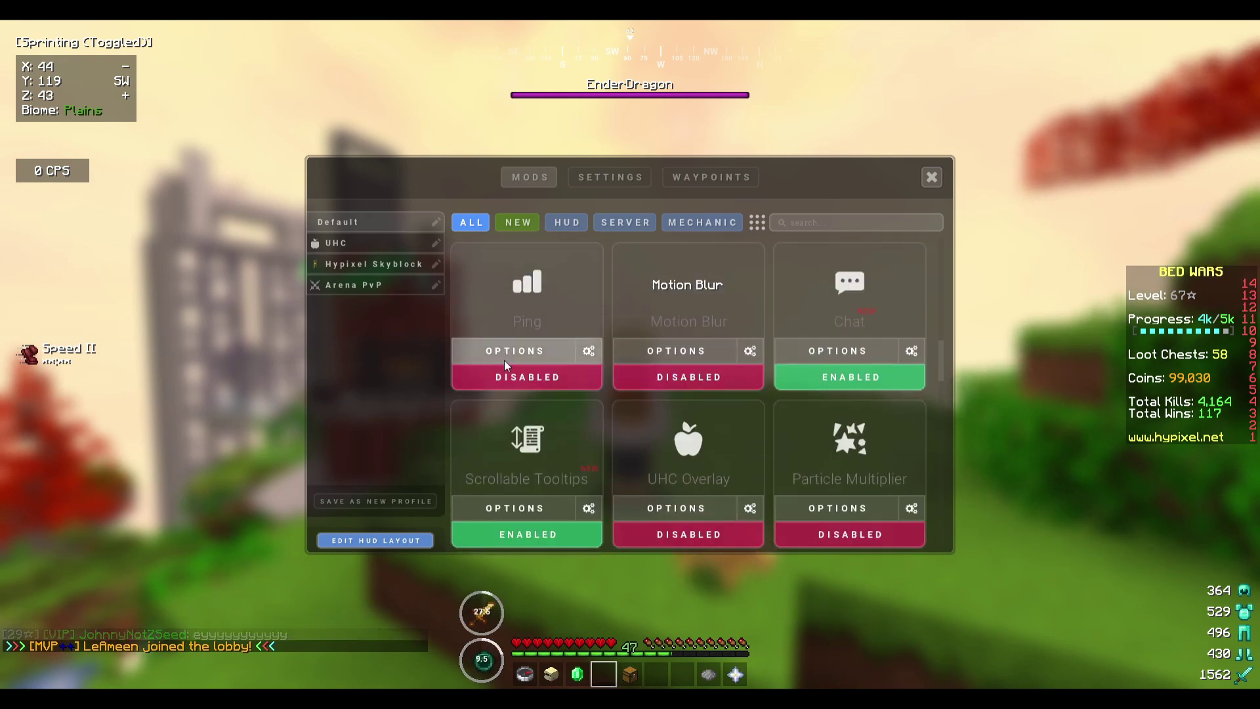
pyautogui.click(916, 512)
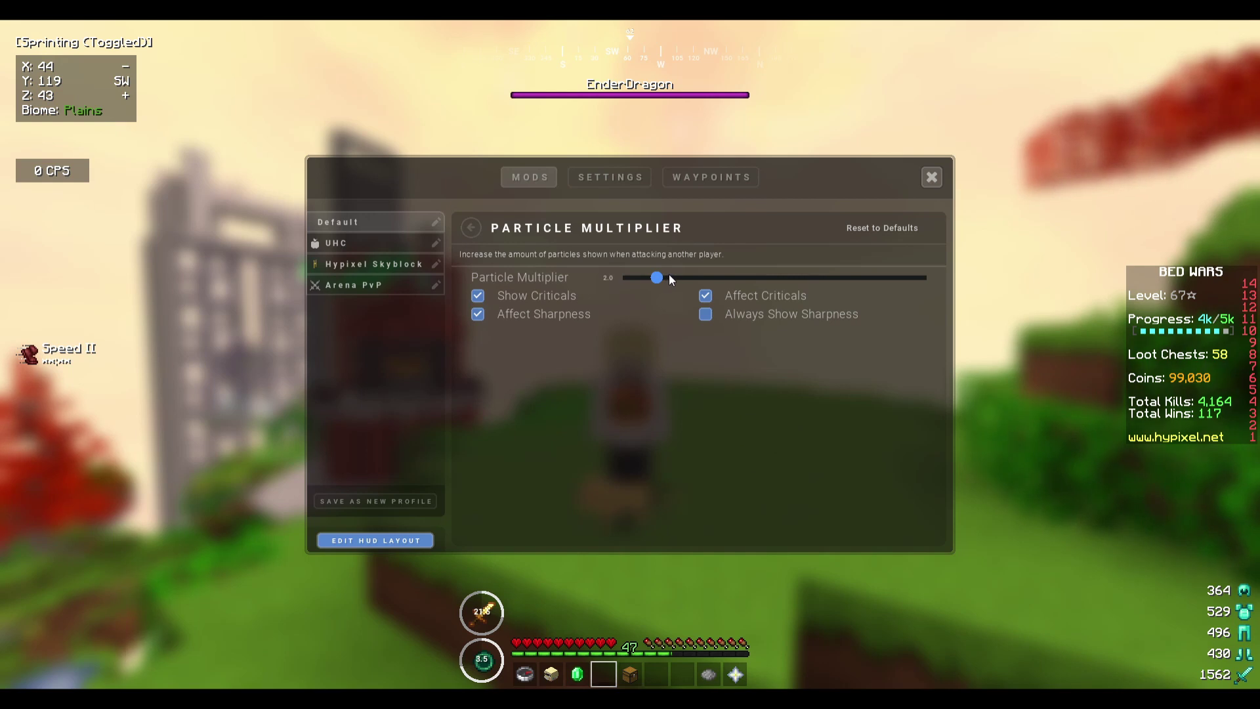
pyautogui.moveTo(669, 279); pyautogui.dragTo(708, 281)
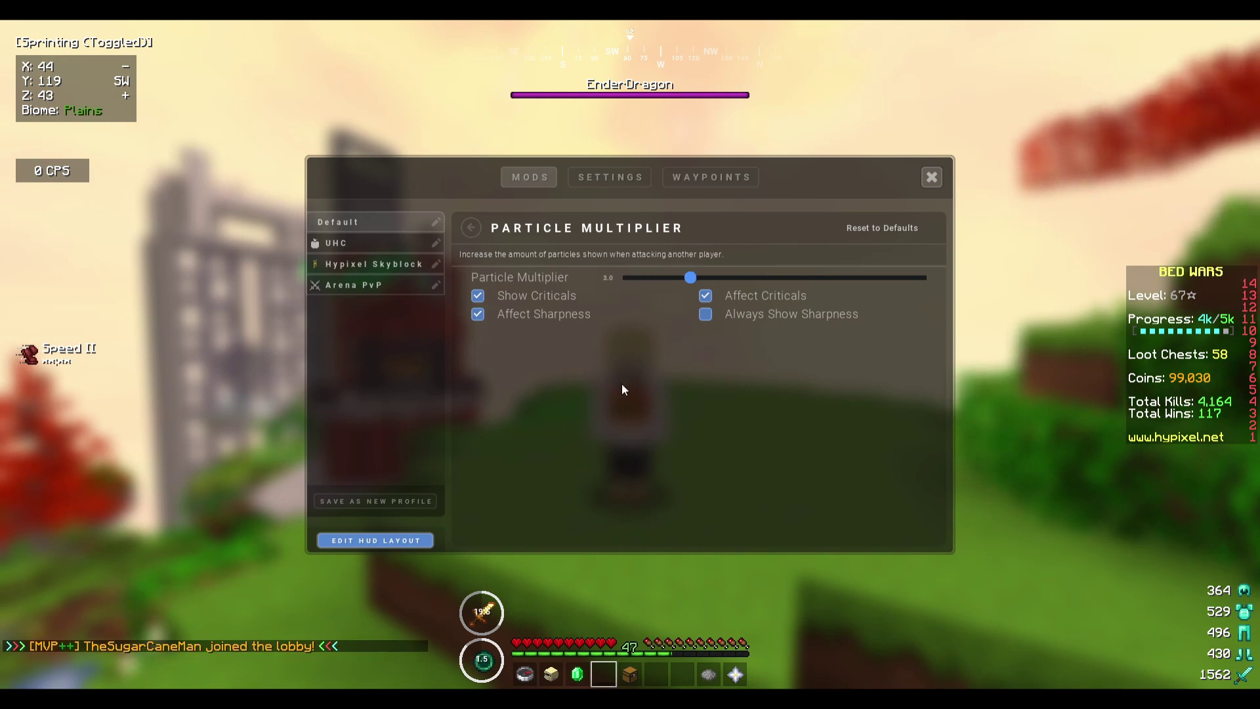
pyautogui.click(931, 177)
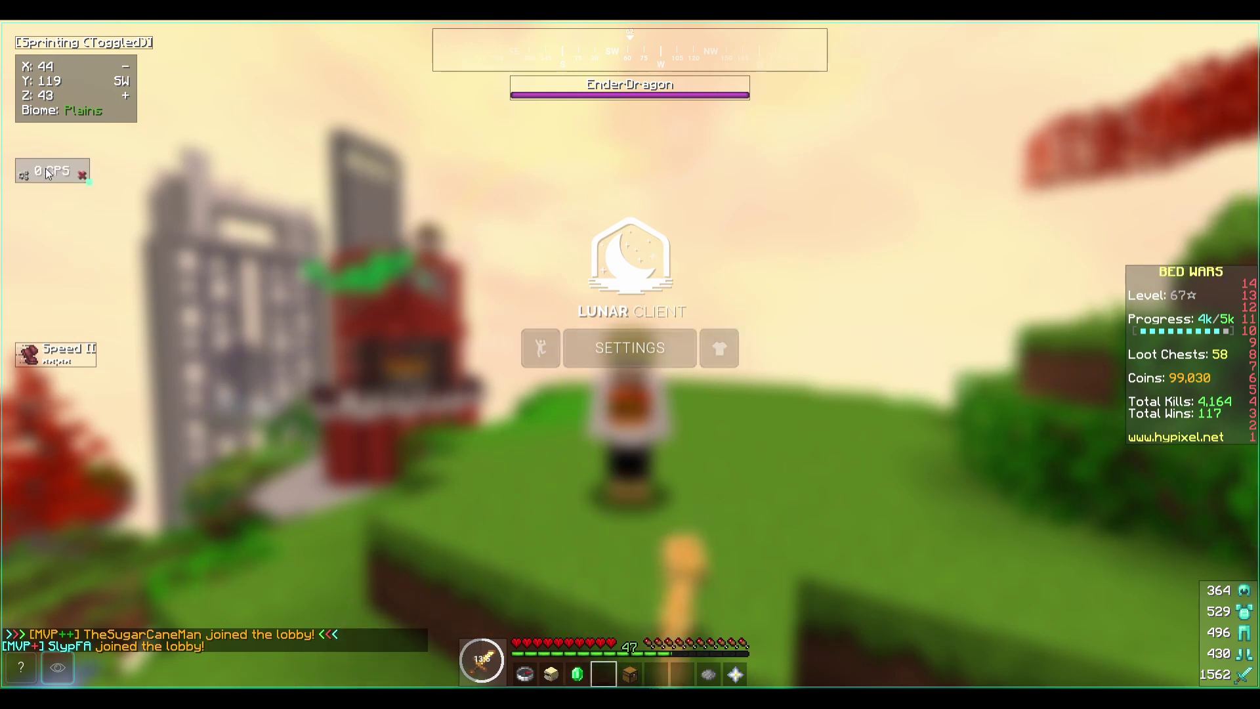
# - Move the CPS counter to the upper right, aligned above the Bed Wars scoreboard, then reopen the mods panel
pyautogui.moveTo(50, 89)
pyautogui.moveTo(48, 172); pyautogui.dragTo(862, 220)
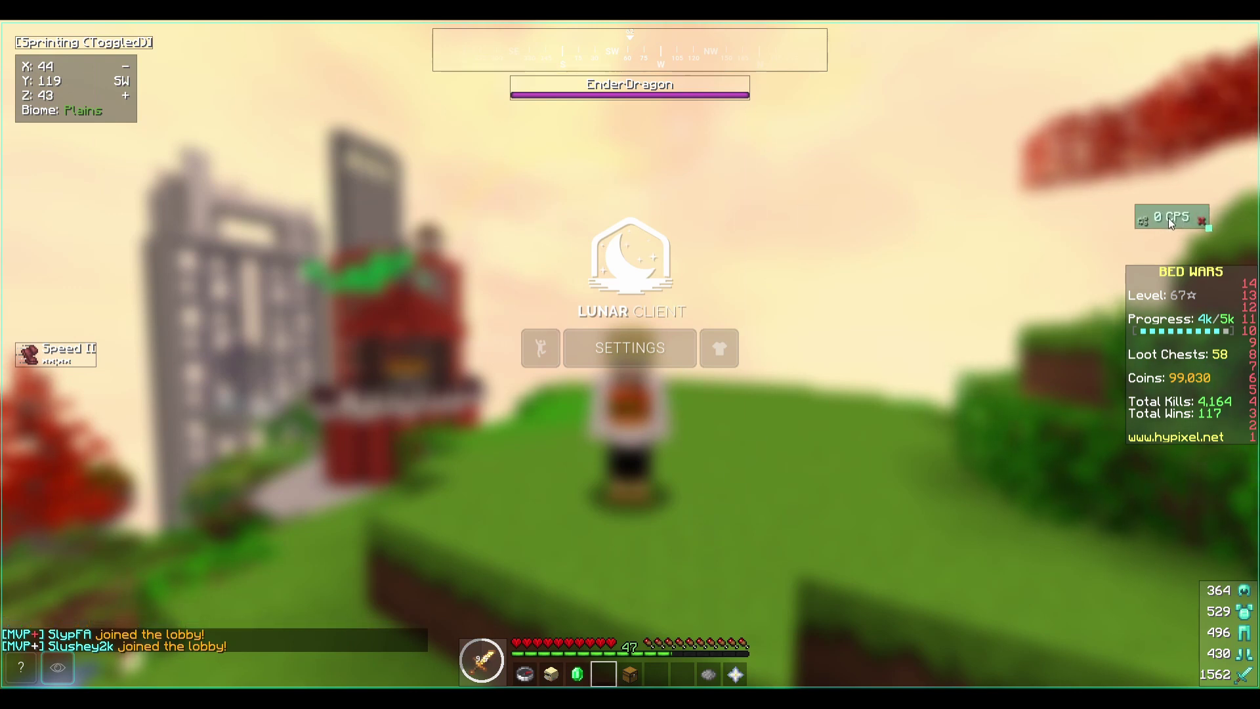
pyautogui.moveTo(1168, 218)
pyautogui.mouseDown()
pyautogui.moveTo(1156, 219)
pyautogui.moveTo(1159, 235)
pyautogui.moveTo(1160, 217)
pyautogui.moveTo(1161, 234)
pyautogui.moveTo(1201, 237)
pyautogui.moveTo(1159, 234)
pyautogui.mouseUp()
pyautogui.click(655, 346)
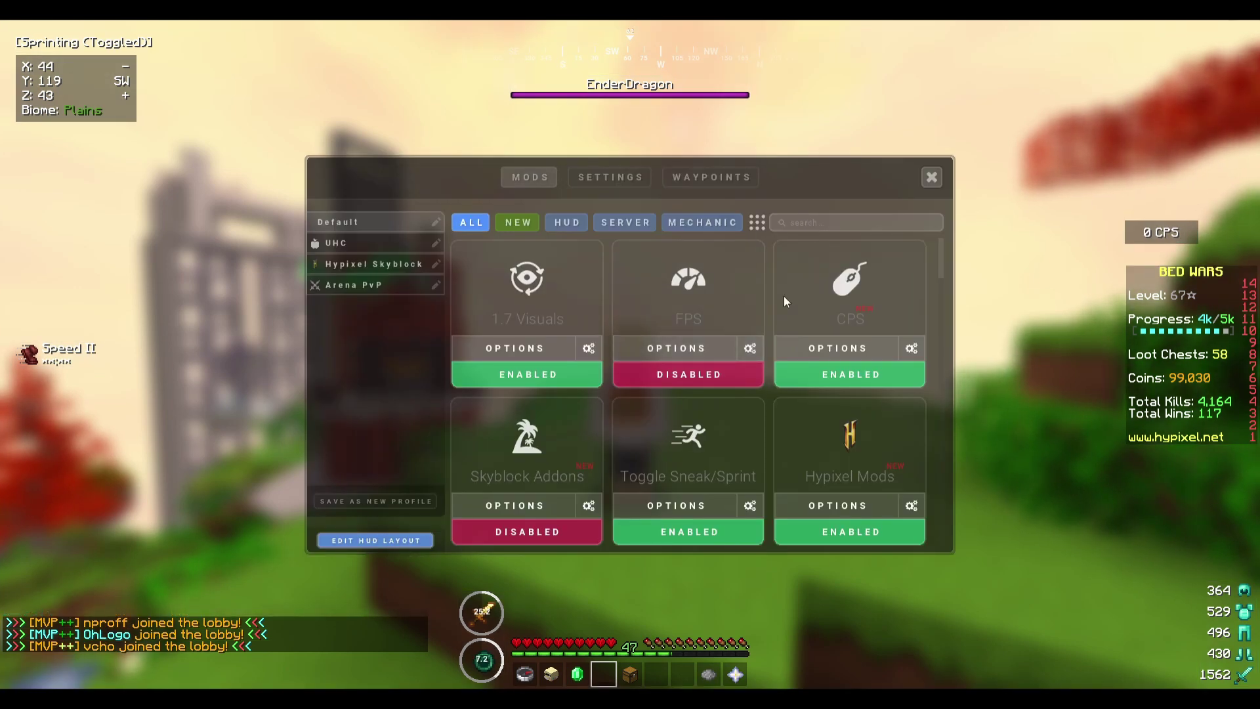
# - Scroll through the mods grid, then close the panel and return to the game
pyautogui.scroll(-5, 741, 282)
pyautogui.scroll(2, 747, 280)
pyautogui.scroll(3, 747, 281)
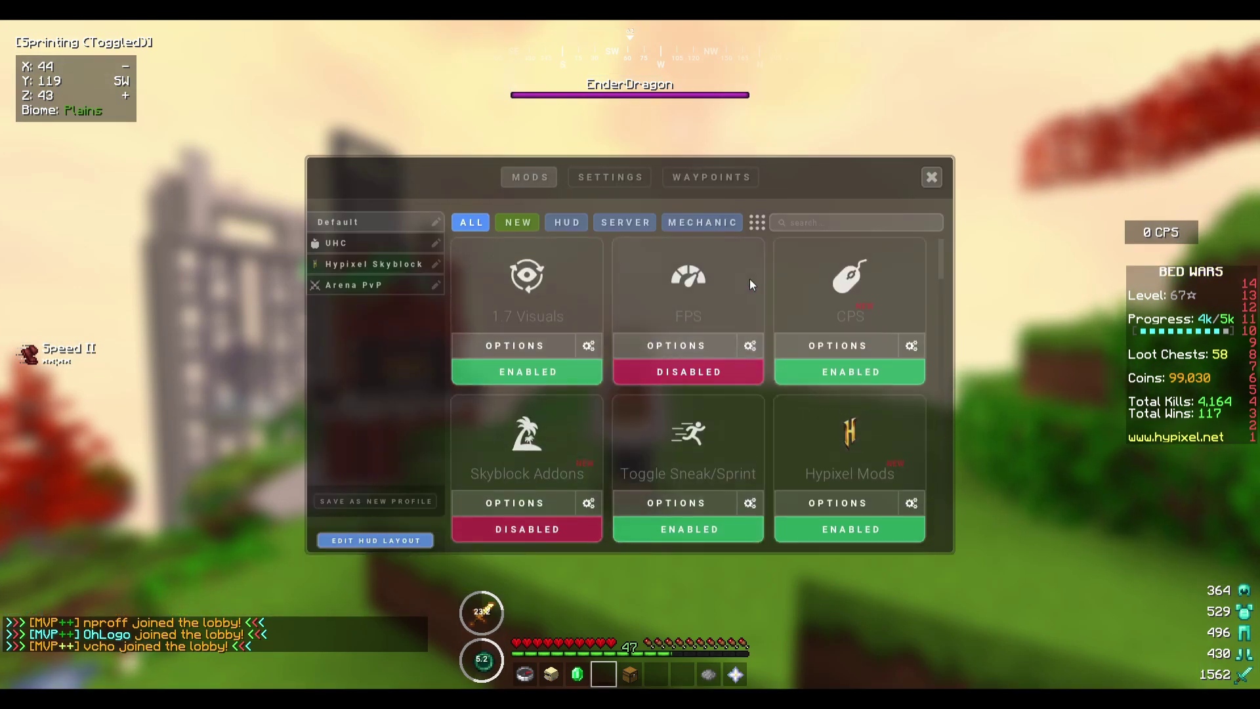
pyautogui.scroll(-4, 750, 279)
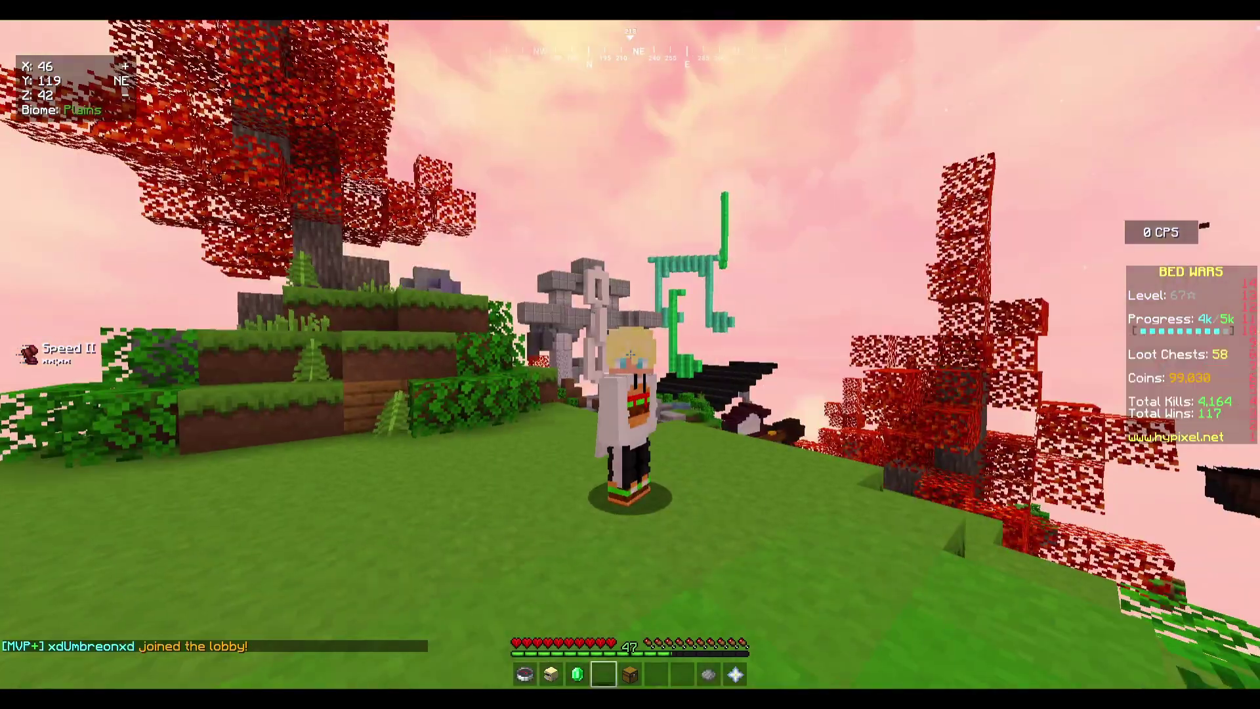
pyautogui.press('F5')
# - Walk around the Hypixel lobby while cycling F5 camera perspectives into third-person view
pyautogui.press('w')
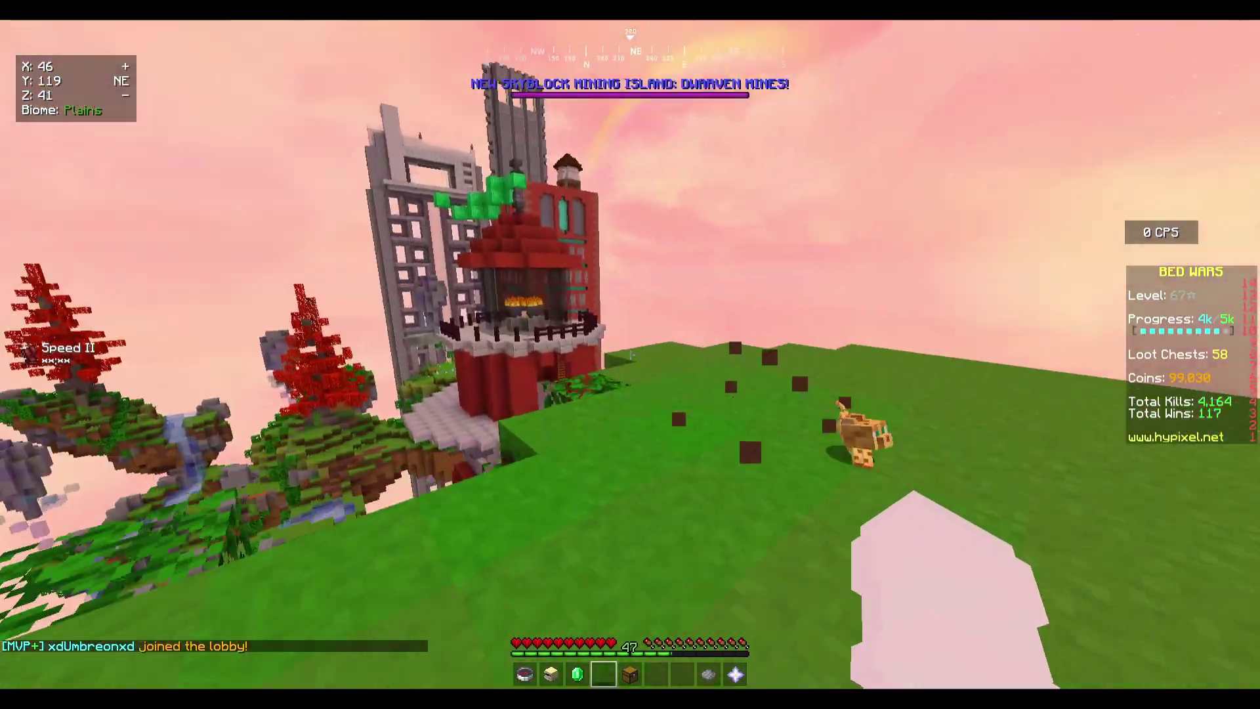
pyautogui.press('F5')
pyautogui.press('F5')
pyautogui.press('w')
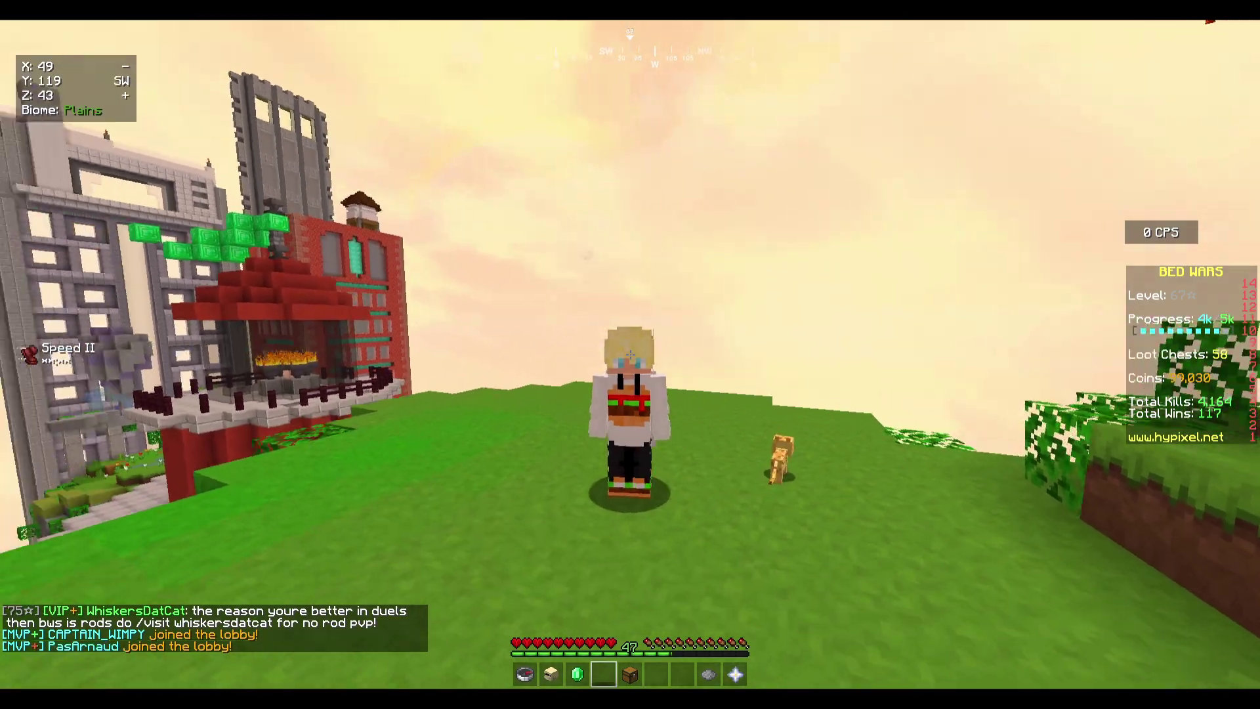
pyautogui.press('F5')
pyautogui.press('F5')
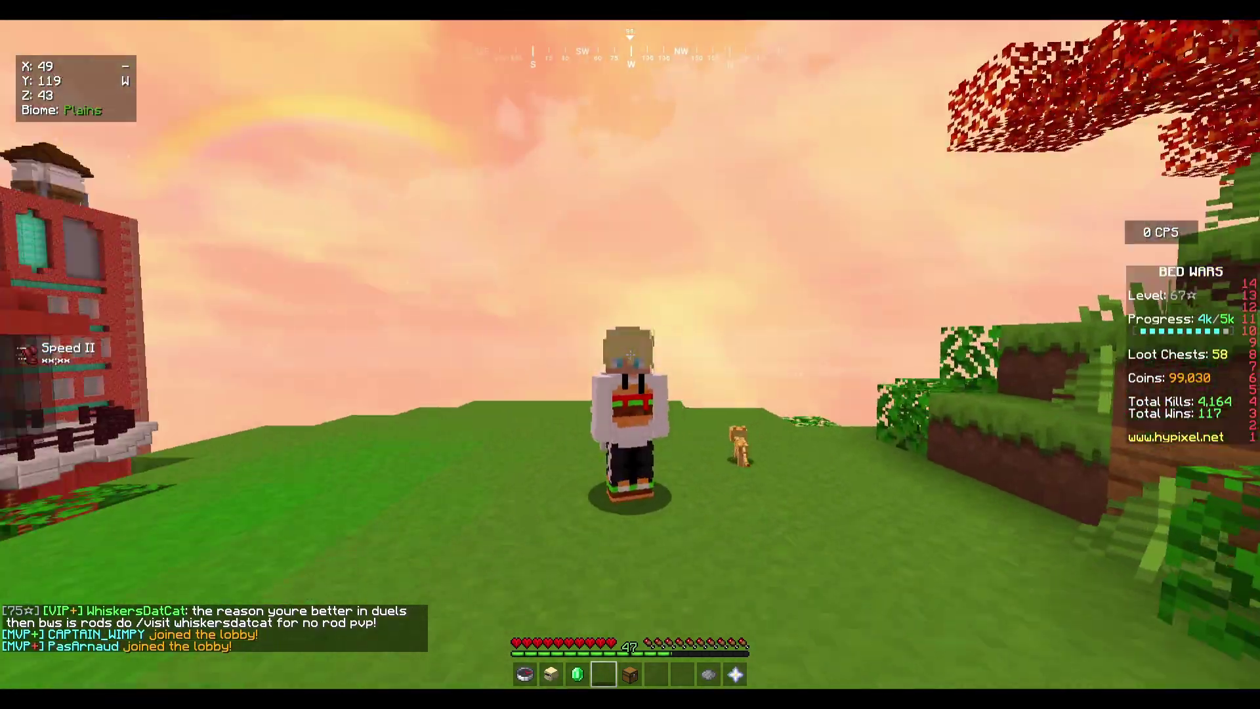
pyautogui.press('F5')
pyautogui.press('F5')
pyautogui.press('F5')
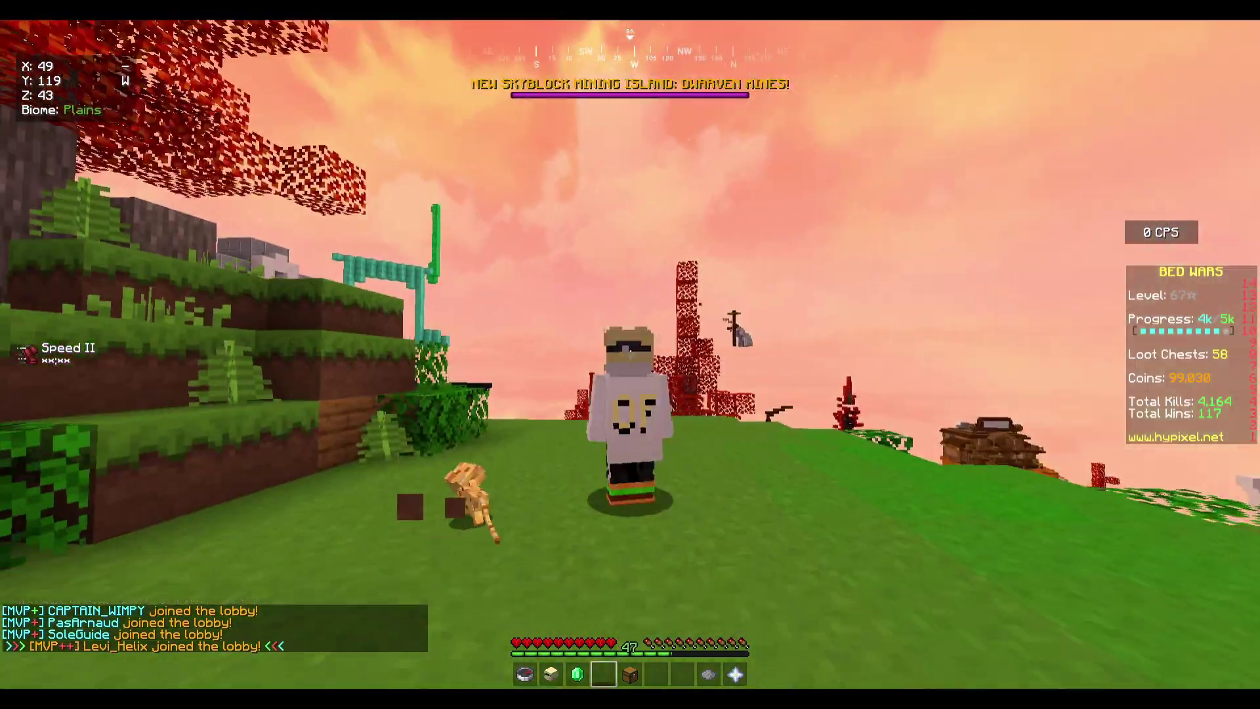
pyautogui.press('F5')
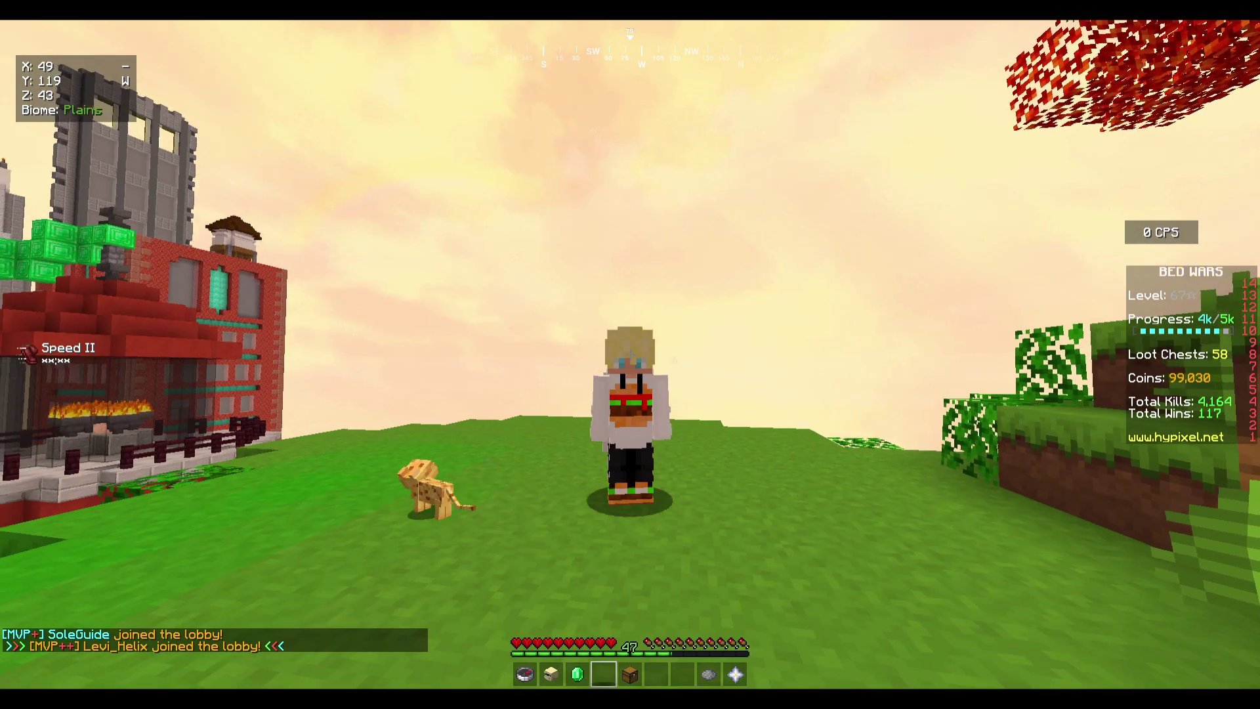
pyautogui.press('F5')
pyautogui.press('F5')
pyautogui.press('F5')
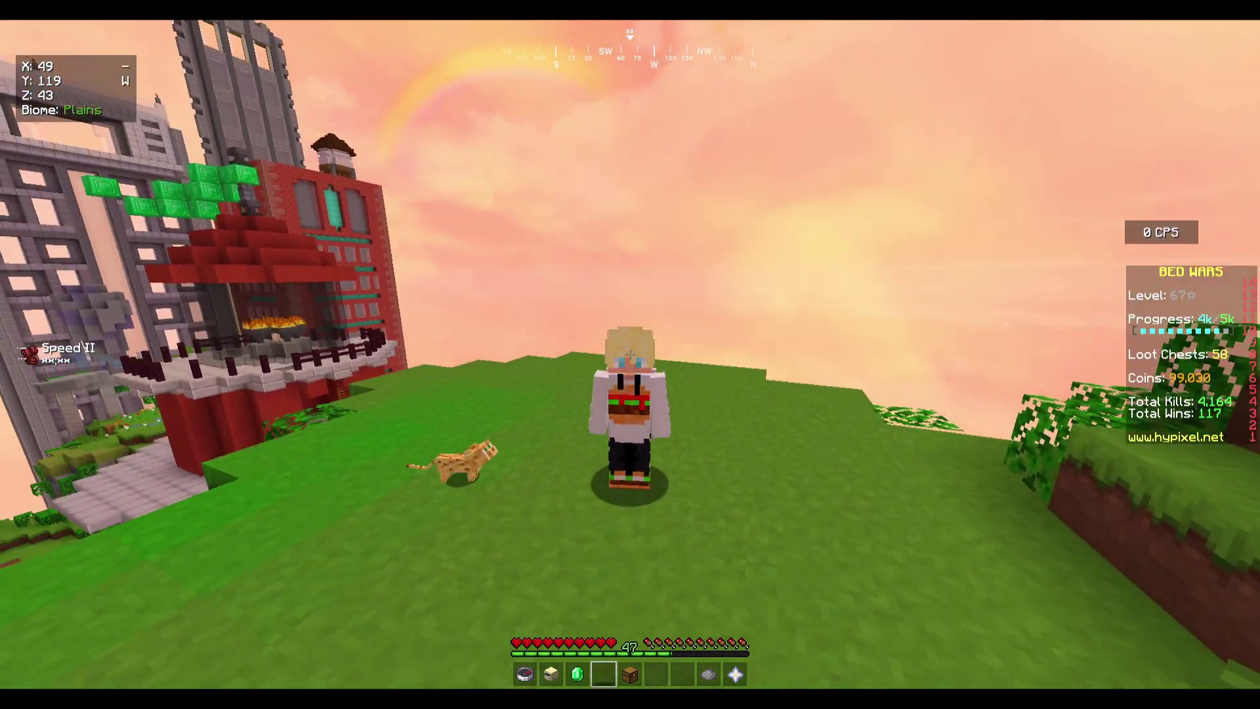